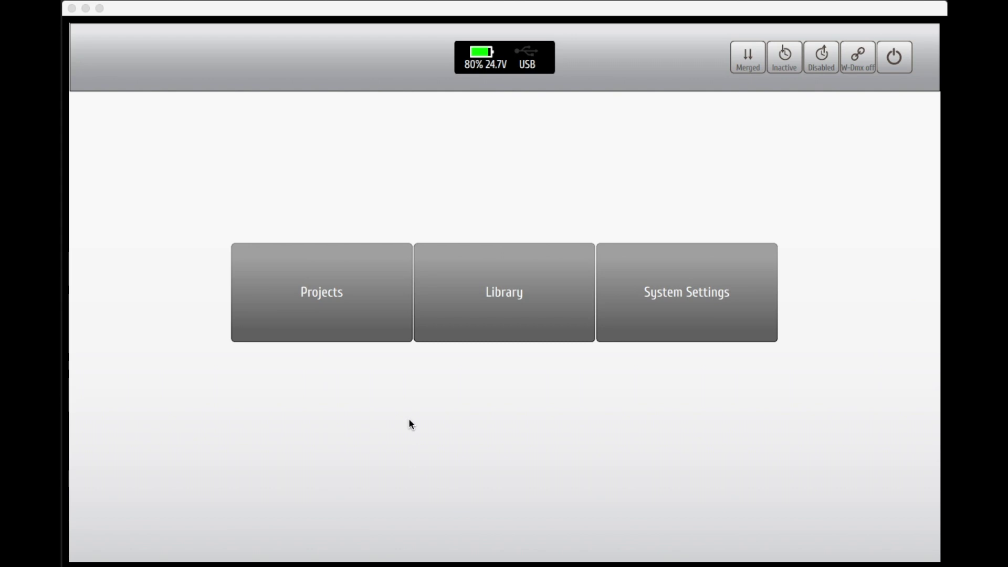
# Step: Open Demo Project G2 from the Projects list
pyautogui.click(336, 294)
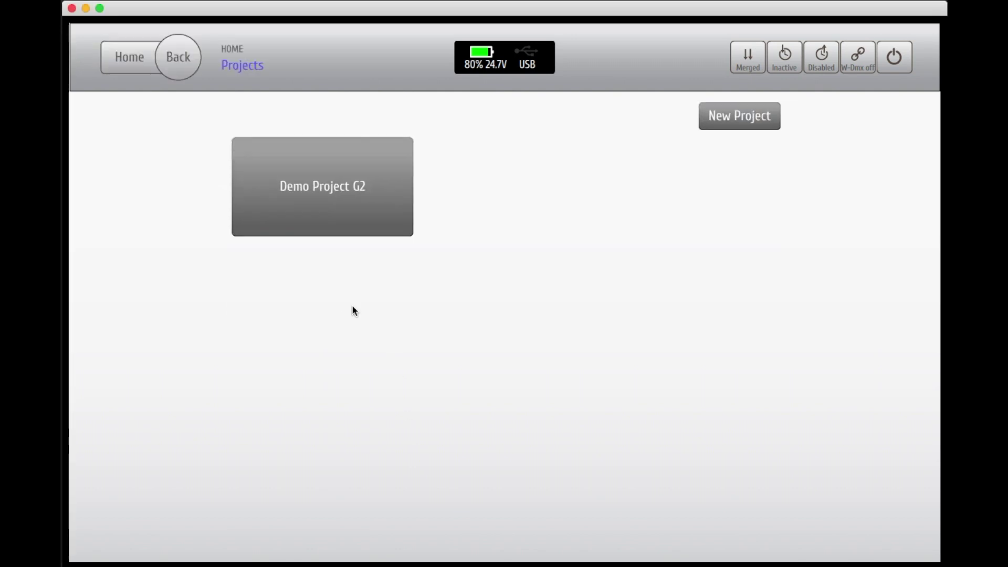
pyautogui.click(344, 194)
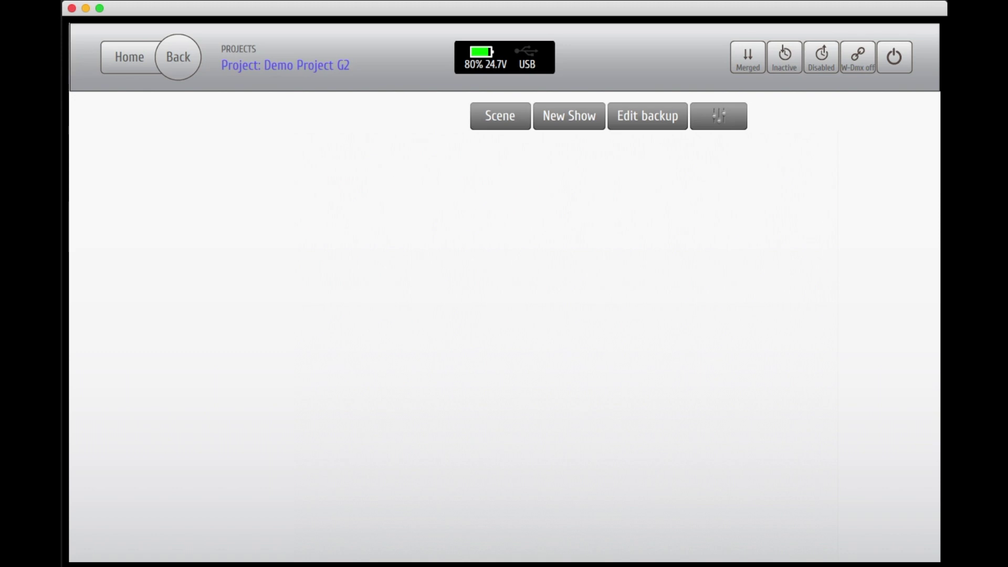
# Step: Create a new show named 'Song 1'
pyautogui.click(573, 118)
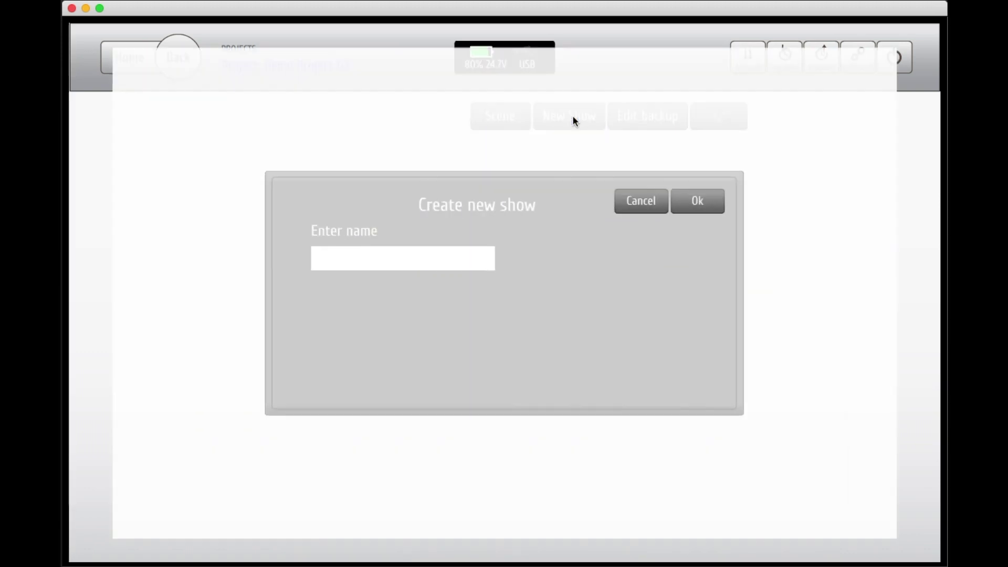
pyautogui.click(430, 255)
pyautogui.write('Song 1')
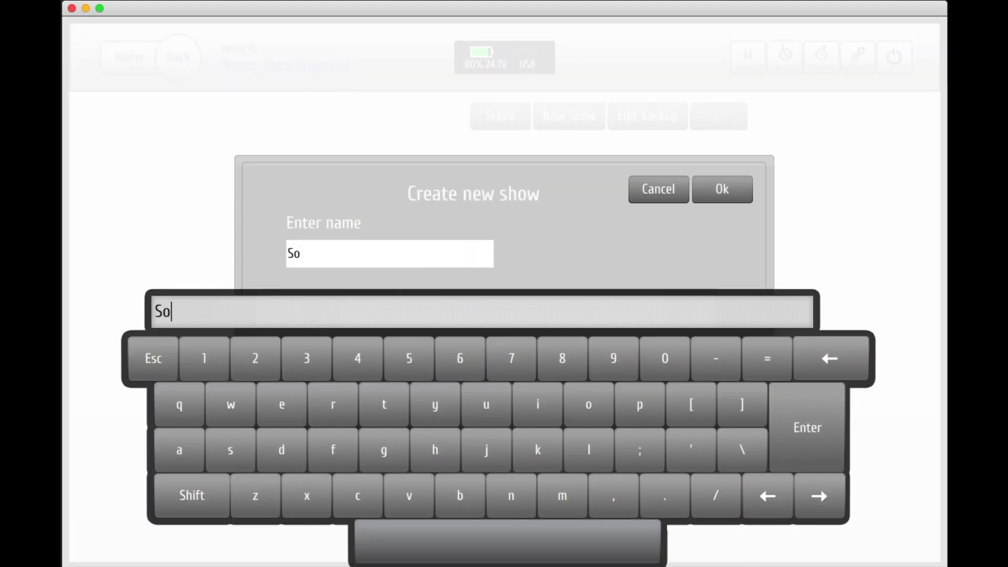
pyautogui.click(798, 420)
pyautogui.click(726, 193)
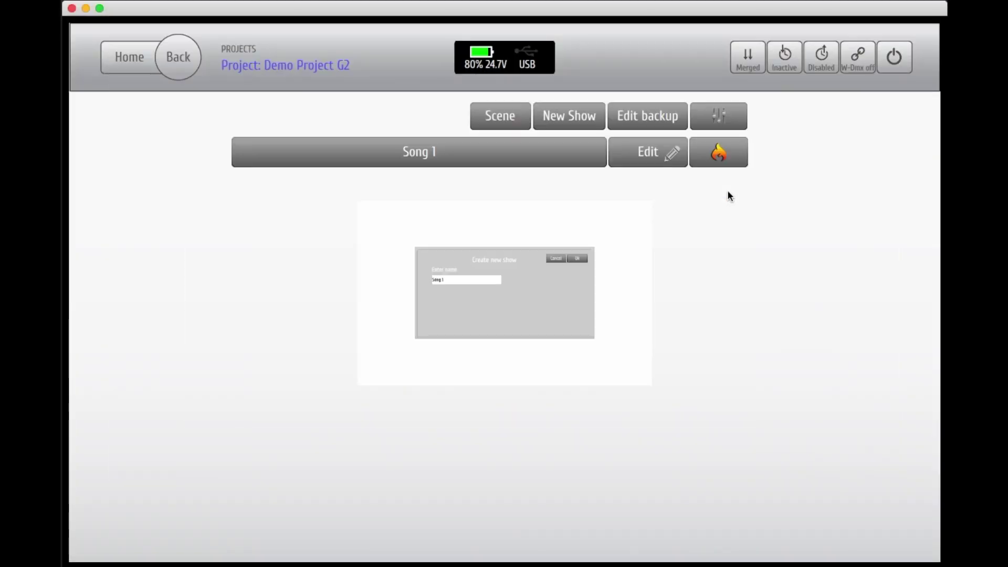
# Step: Create a second show named 'Song 2'
pyautogui.click(576, 124)
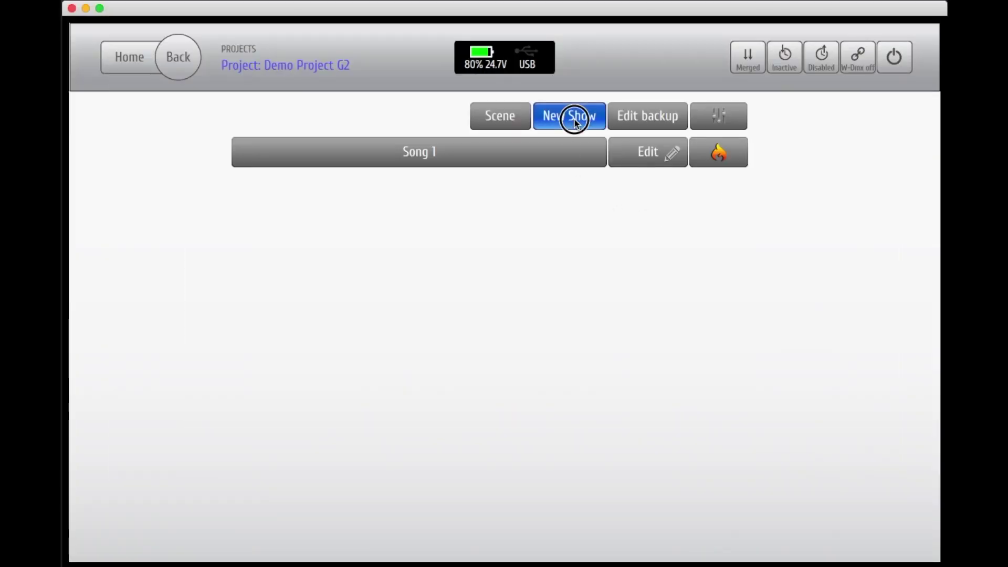
pyautogui.click(417, 259)
pyautogui.write('Song 2')
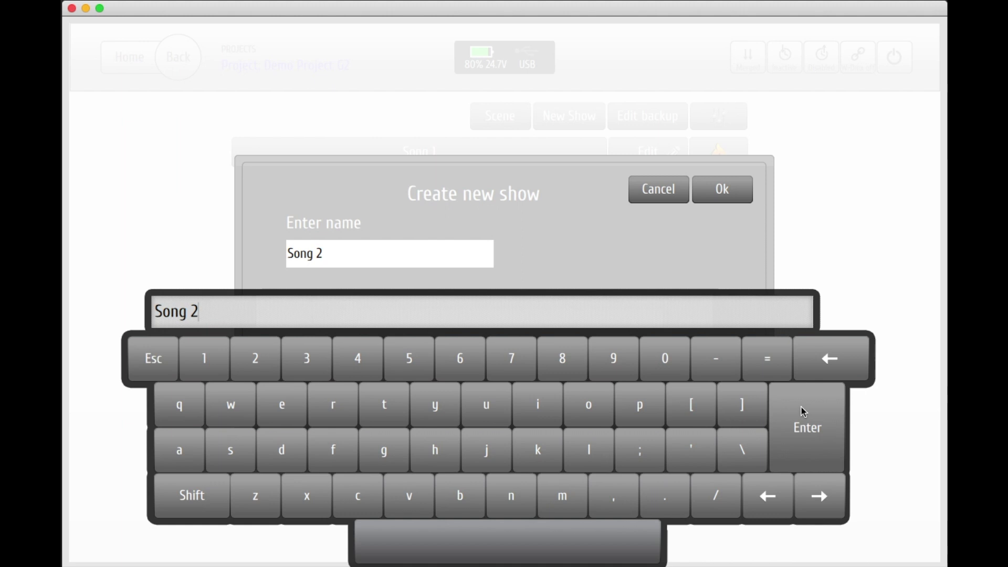
pyautogui.click(722, 189)
# Step: Create a third show named 'Song 3'
pyautogui.click(569, 116)
pyautogui.click(458, 253)
pyautogui.write('Song 3')
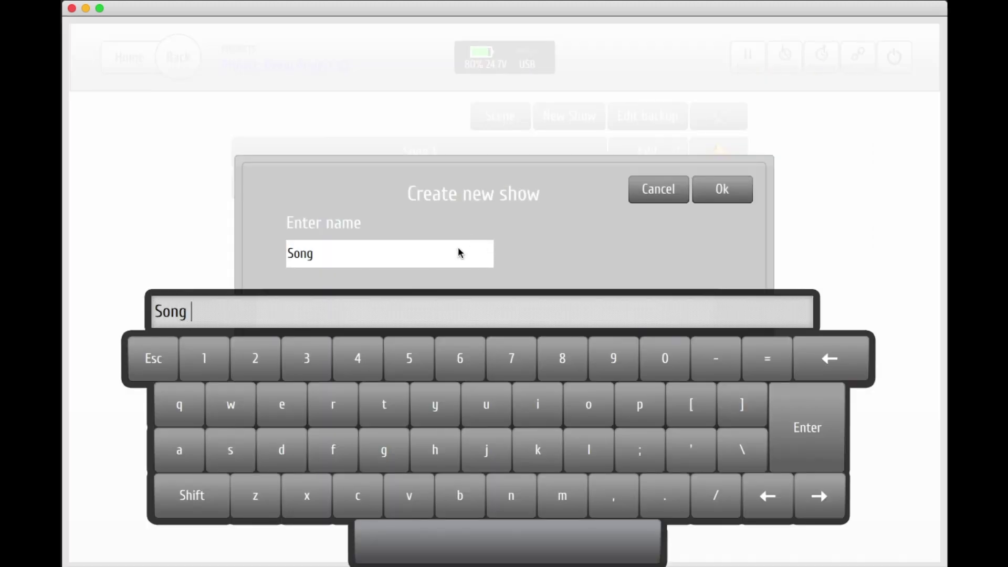
pyautogui.click(793, 423)
pyautogui.click(732, 189)
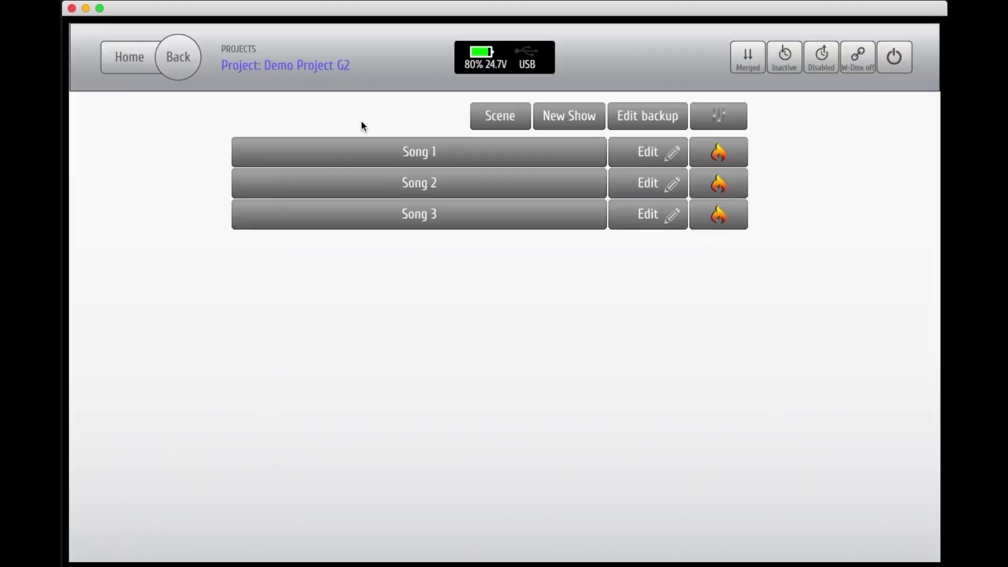
pyautogui.click(412, 150)
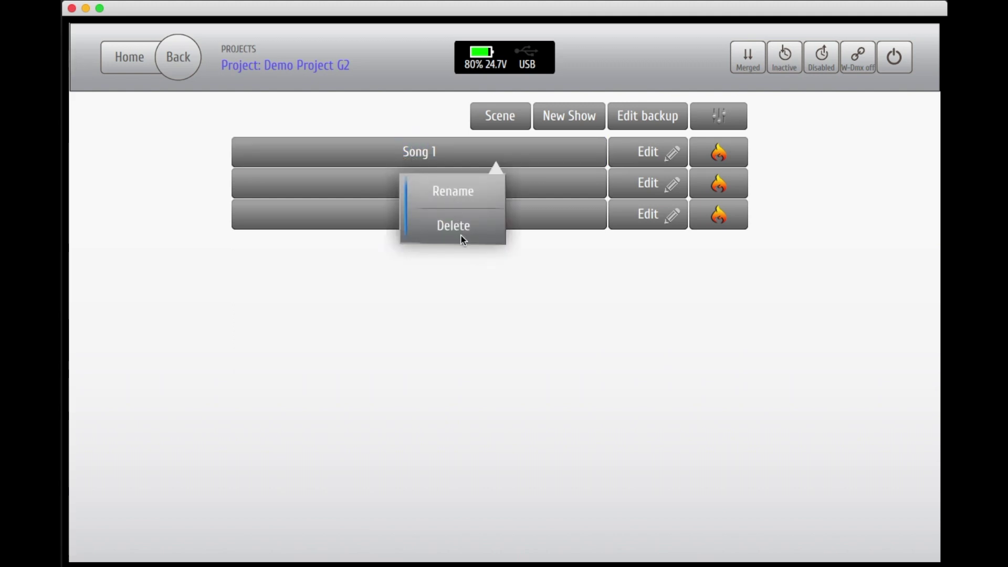
pyautogui.click(462, 262)
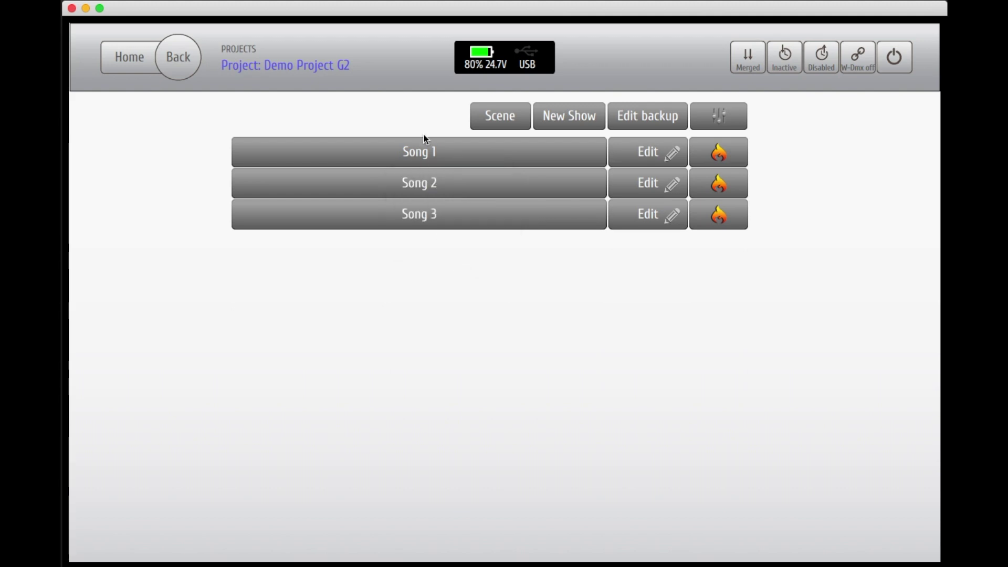
pyautogui.click(426, 153)
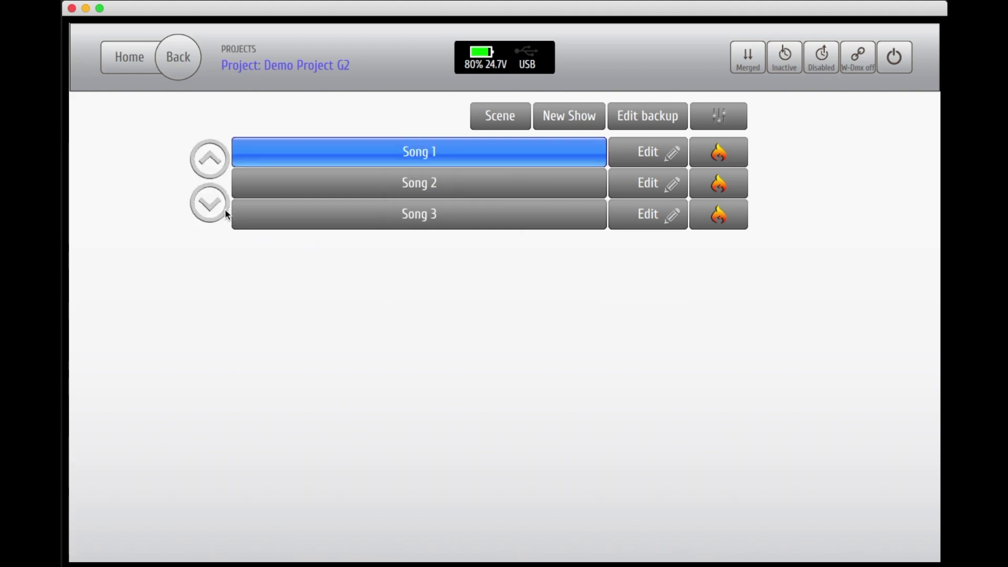
pyautogui.click(217, 207)
pyautogui.click(217, 207)
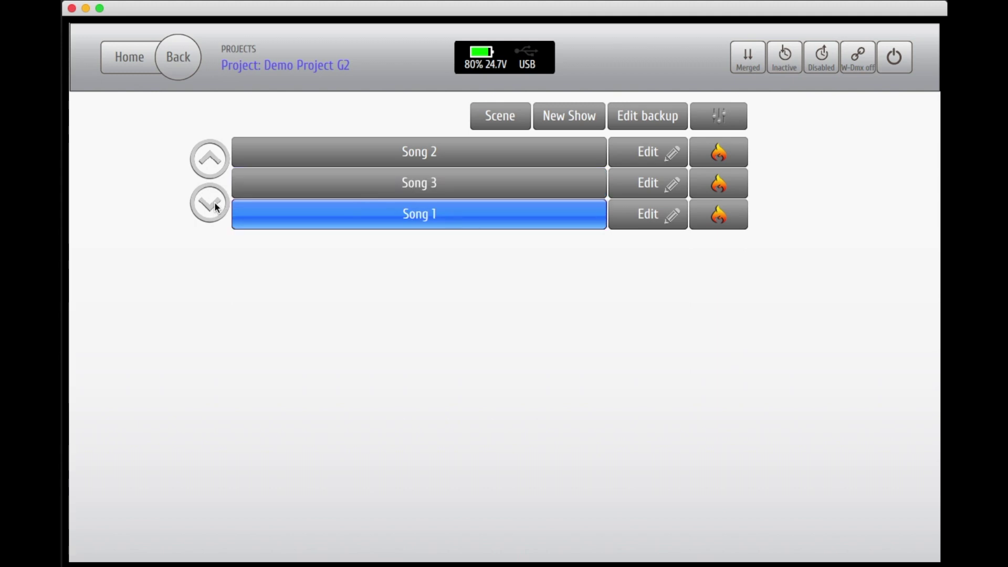
pyautogui.click(211, 164)
pyautogui.click(212, 166)
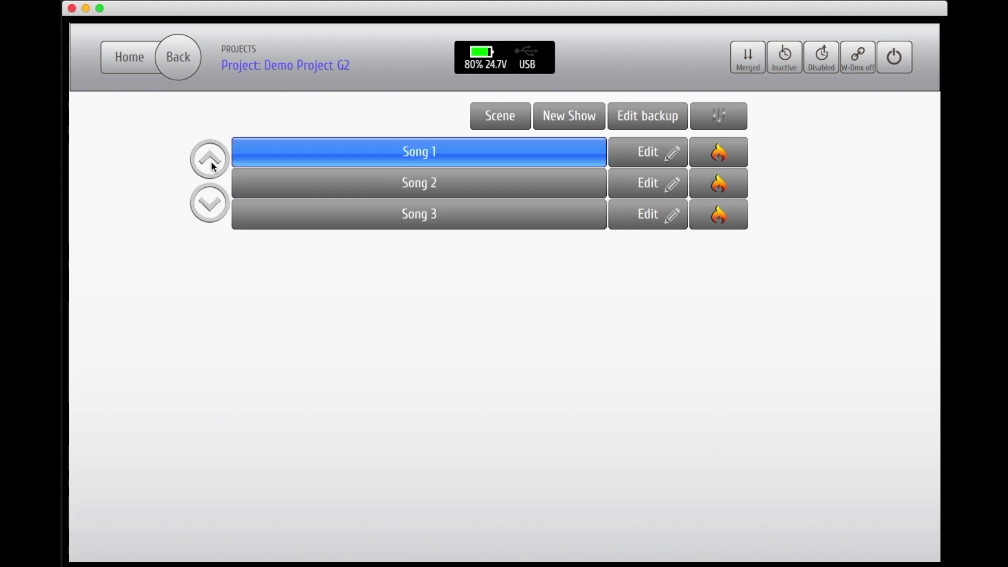
pyautogui.click(211, 166)
pyautogui.click(480, 151)
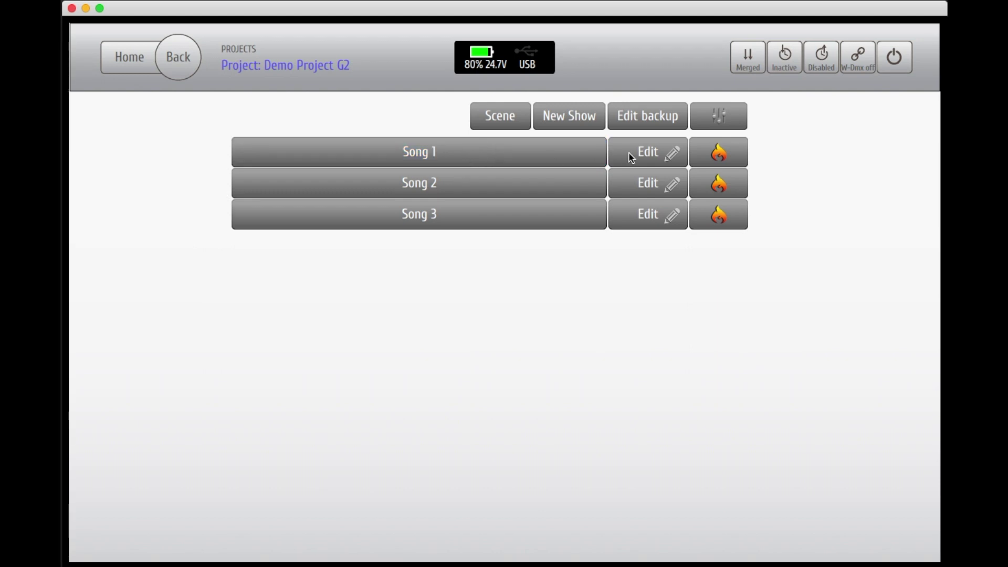
# Step: Edit Song 1 and add Cue 1 with six empty lines
pyautogui.click(661, 152)
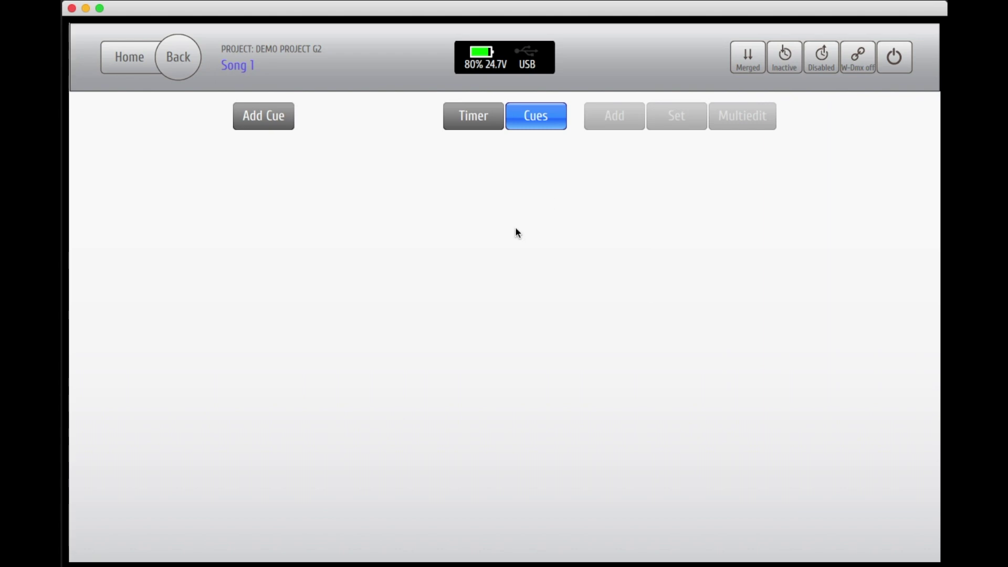
pyautogui.click(276, 116)
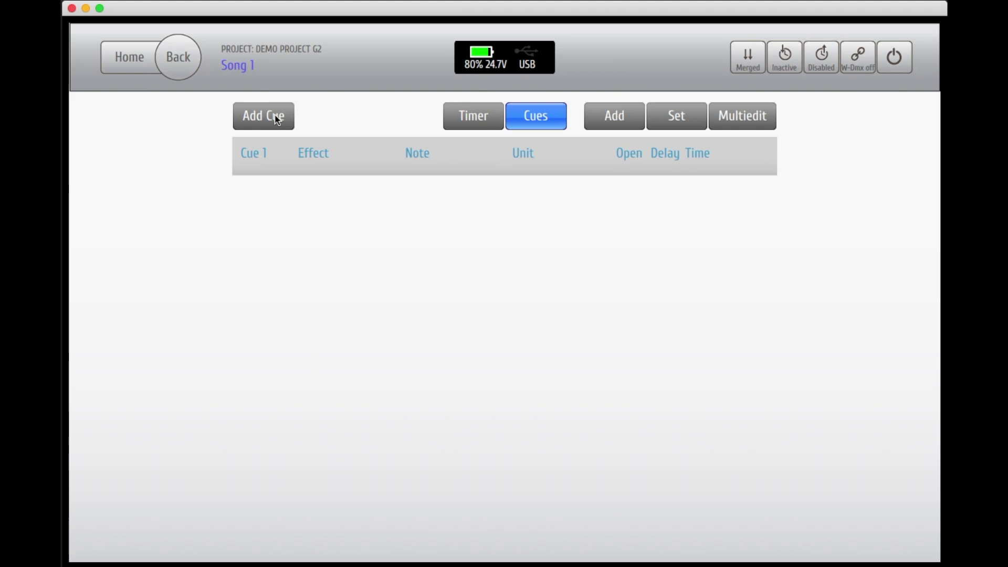
pyautogui.click(623, 115)
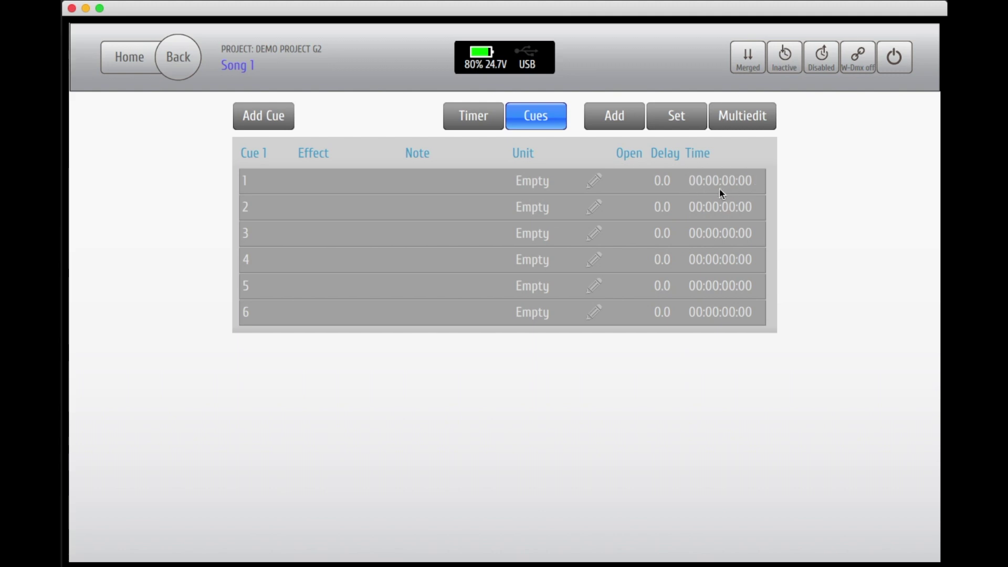
pyautogui.click(475, 116)
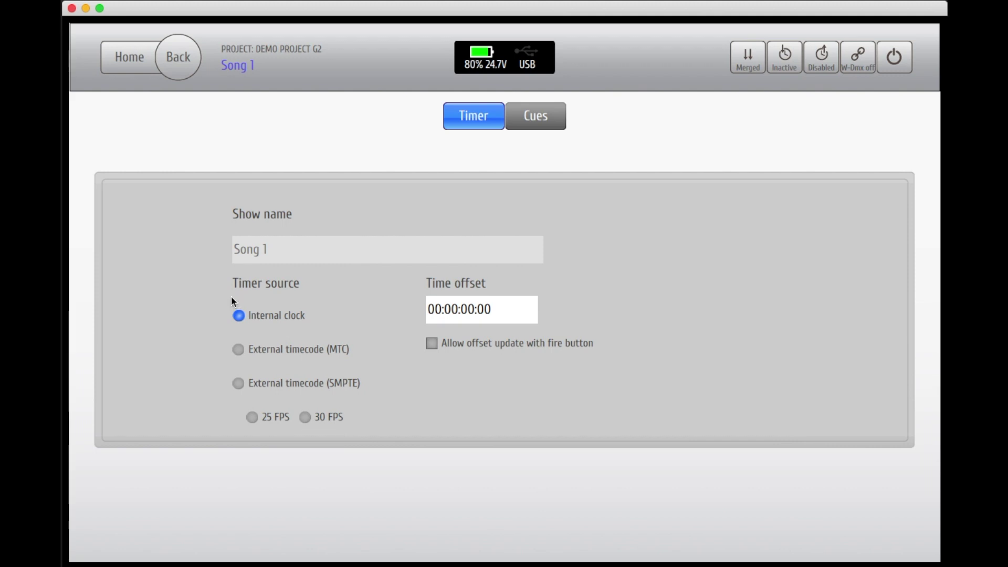
pyautogui.click(237, 382)
pyautogui.click(305, 416)
pyautogui.click(252, 317)
pyautogui.click(564, 116)
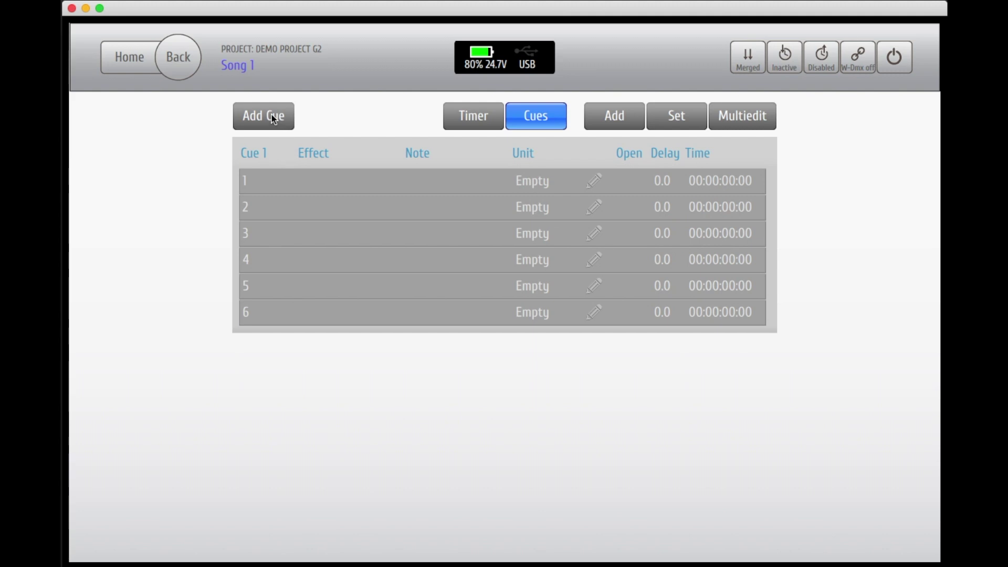
# Step: Add Cue 2 to Song 1 and open Cue 1's line editor
pyautogui.click(274, 118)
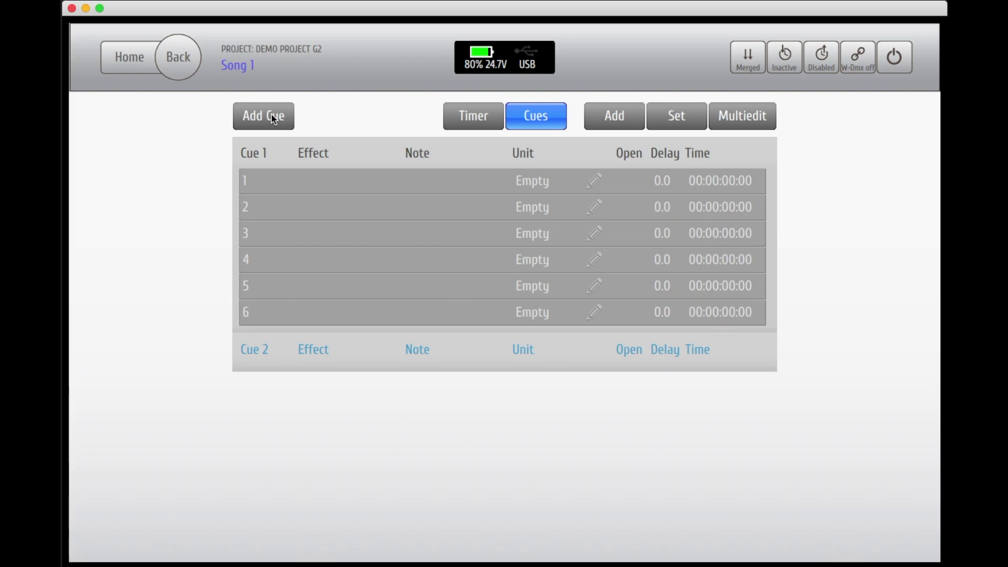
pyautogui.click(595, 180)
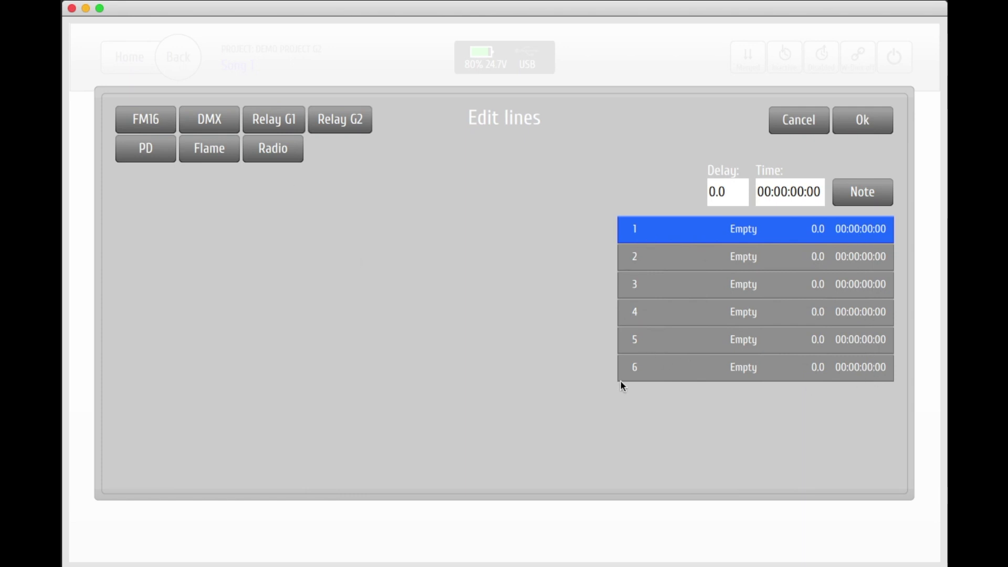
# Step: Assign Cue 1 lines 1 and 2 to FM16 unit 001 outputs A and B
pyautogui.click(143, 123)
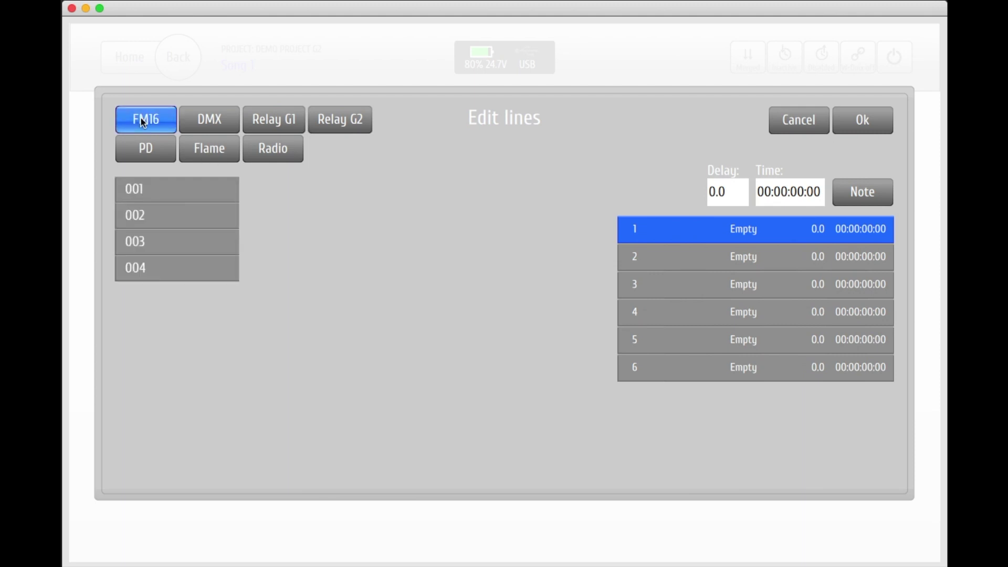
pyautogui.click(177, 194)
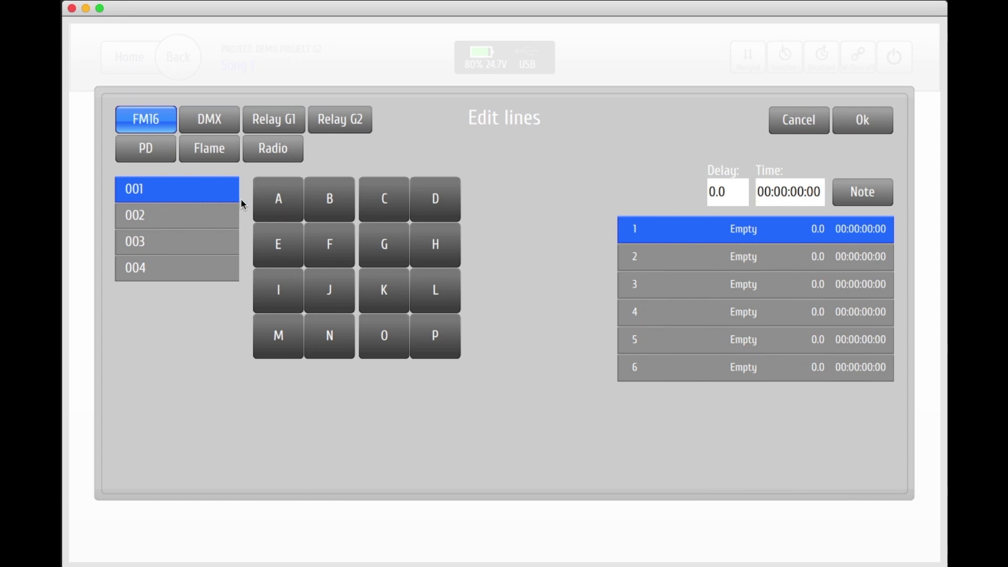
pyautogui.click(279, 204)
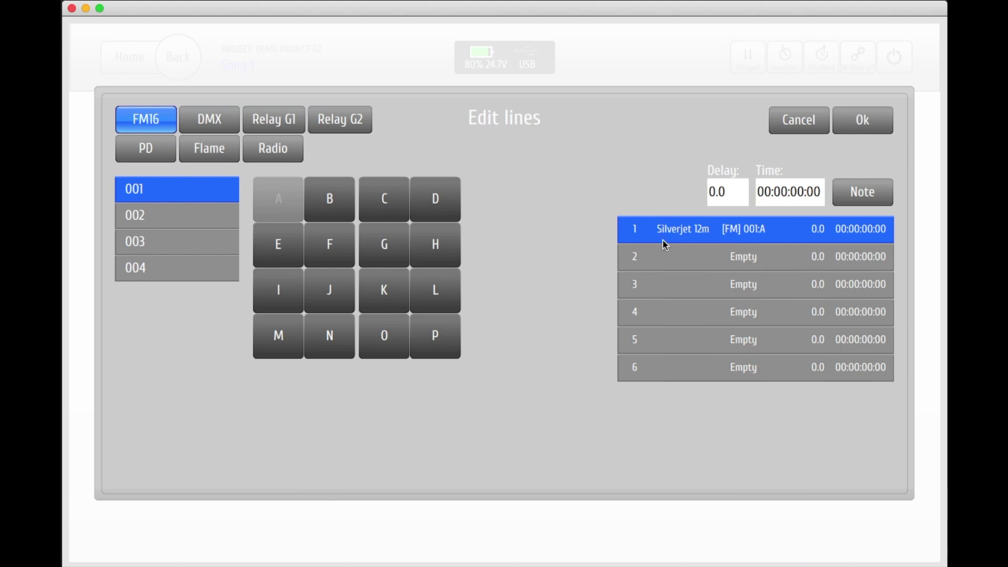
pyautogui.click(659, 260)
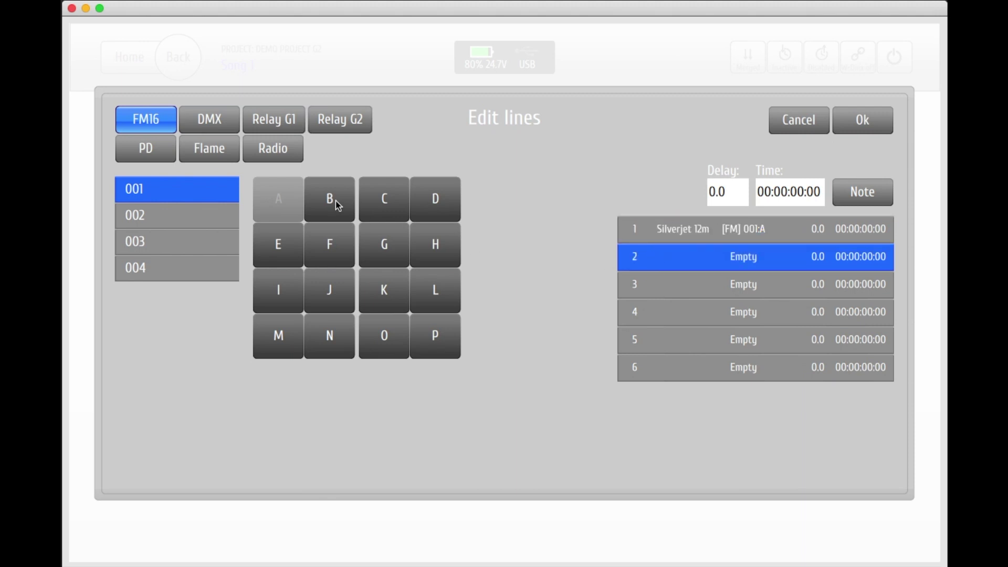
pyautogui.click(334, 201)
# Step: Assign lines 3–6 to outputs 002:A, 003:A, 004:A and 004:B
pyautogui.click(653, 288)
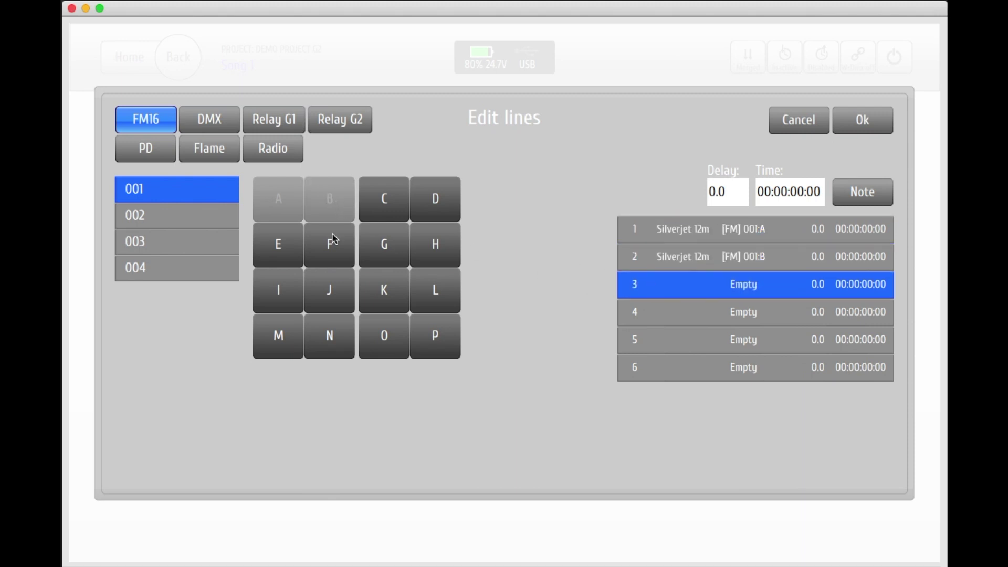
pyautogui.click(216, 216)
pyautogui.click(276, 199)
pyautogui.click(638, 313)
pyautogui.click(221, 242)
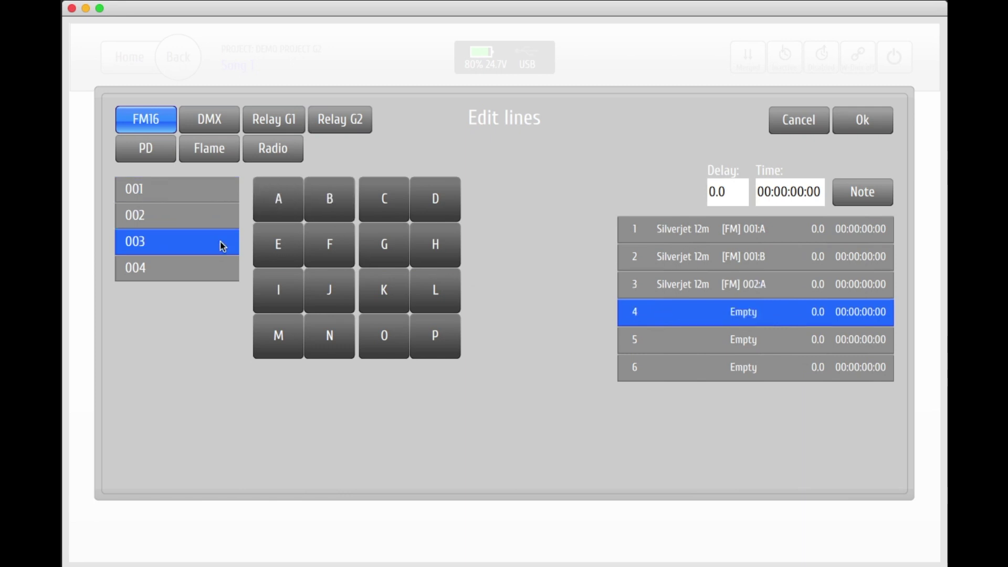
pyautogui.click(279, 205)
pyautogui.click(227, 266)
pyautogui.click(273, 210)
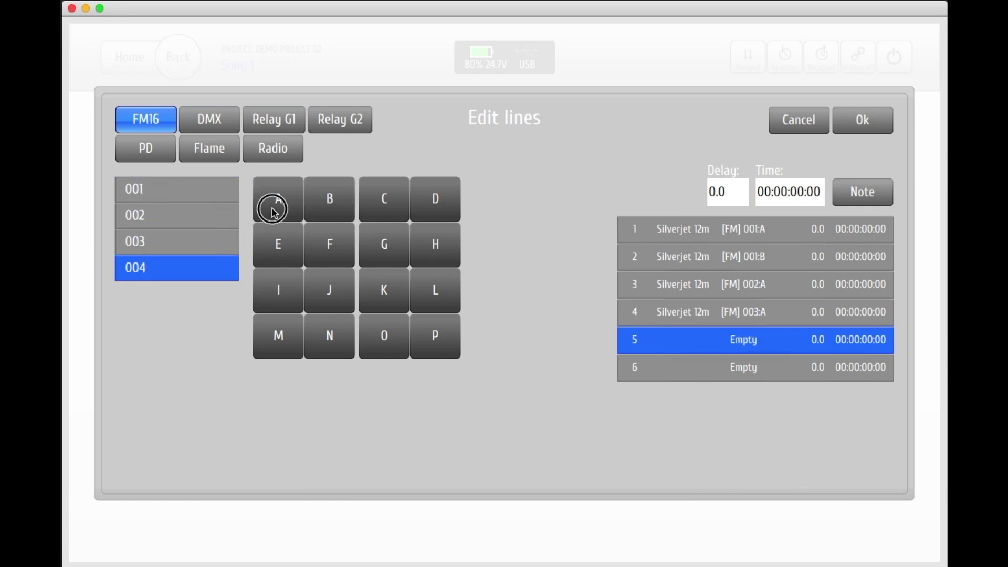
pyautogui.click(332, 226)
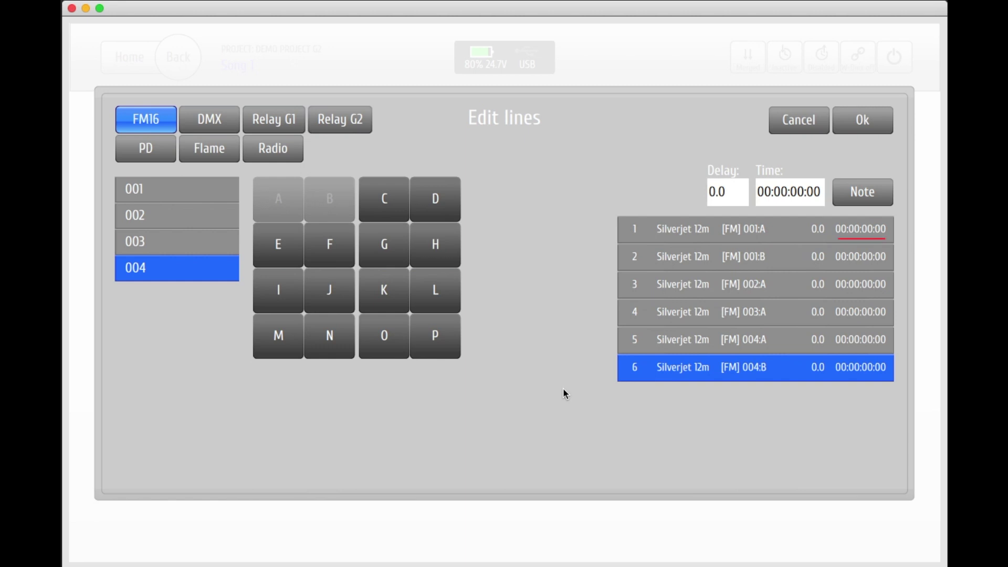
# Step: Confirm Cue 1's Silverjet line assignments and make Cue 2 the active cue
pyautogui.click(859, 126)
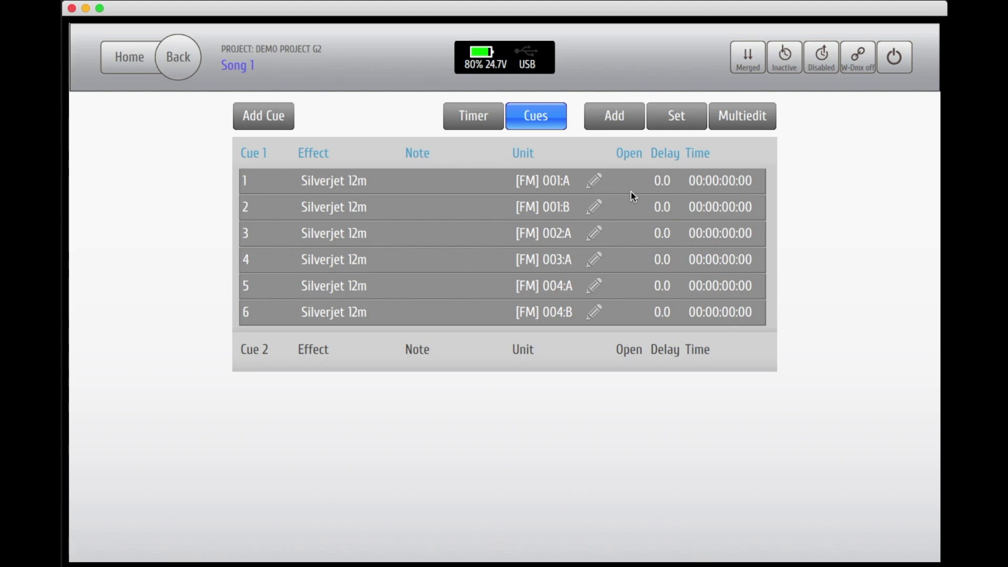
pyautogui.click(580, 351)
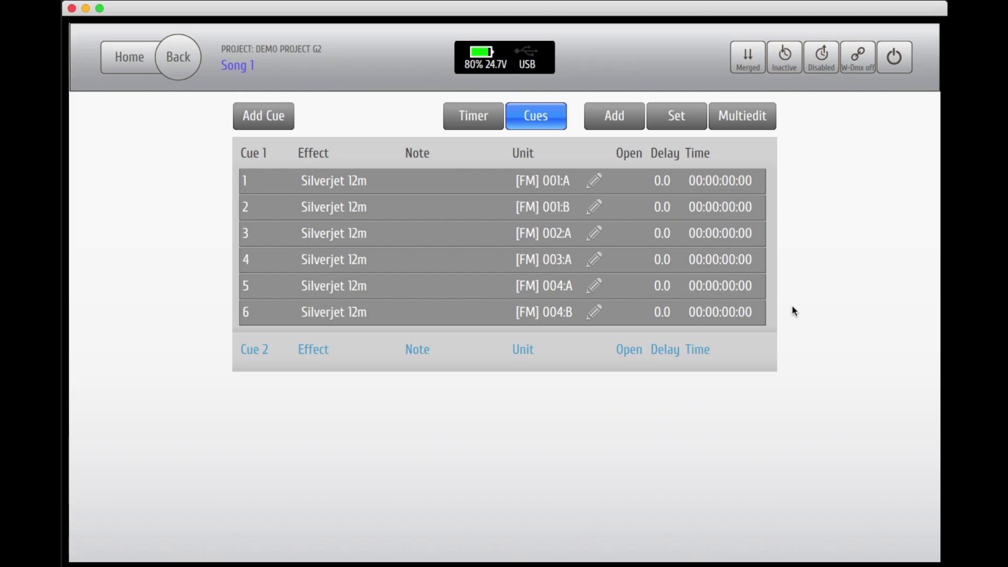
# Step: Generate eight Cue 2 lines with a 1 s delay and open them for editing
pyautogui.click(689, 115)
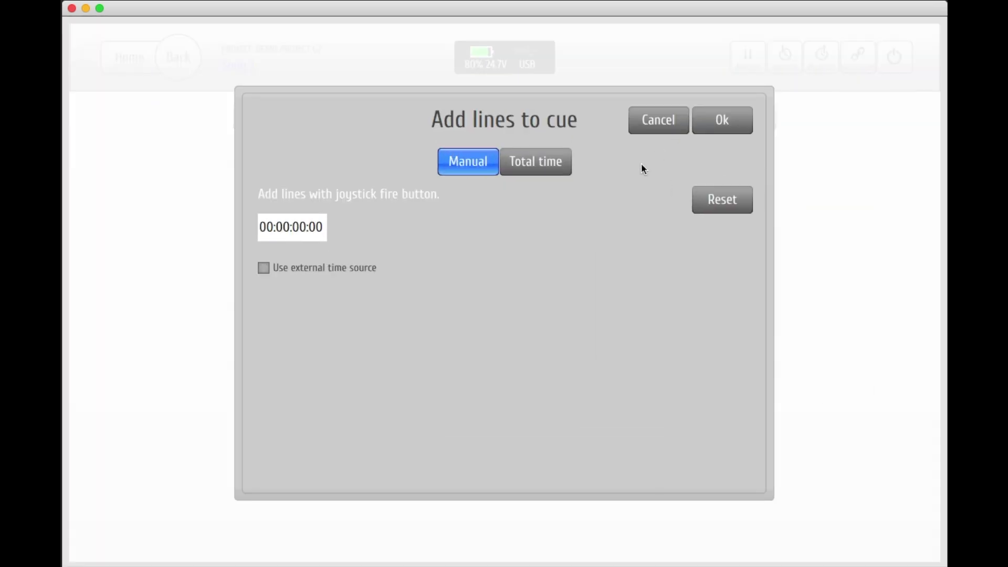
pyautogui.click(543, 162)
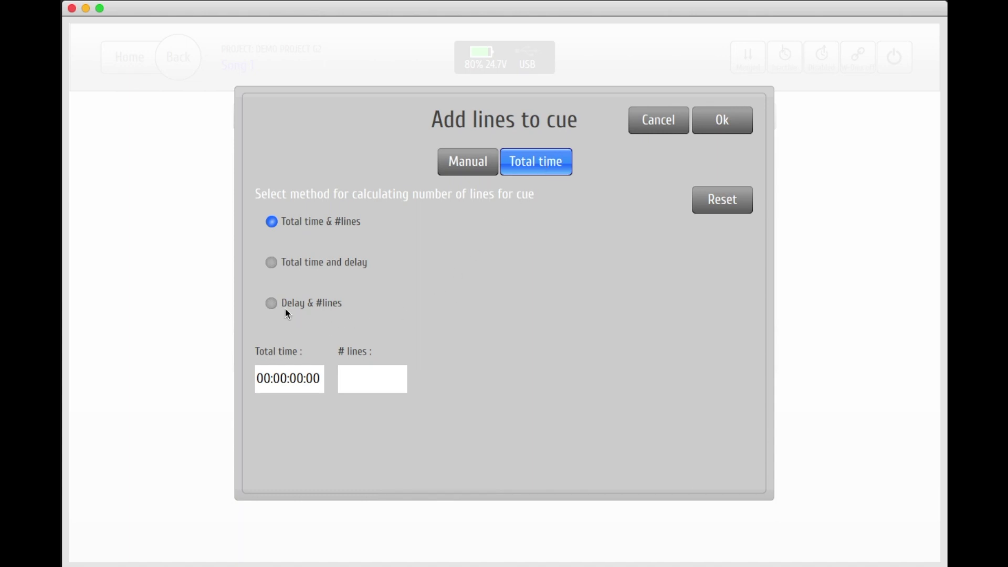
pyautogui.click(272, 303)
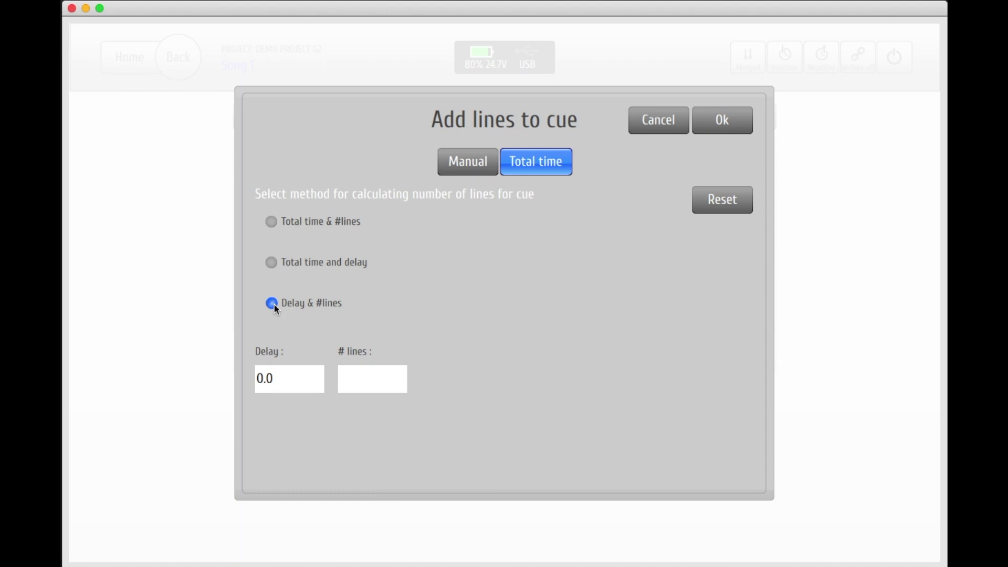
pyautogui.click(282, 380)
pyautogui.click(475, 356)
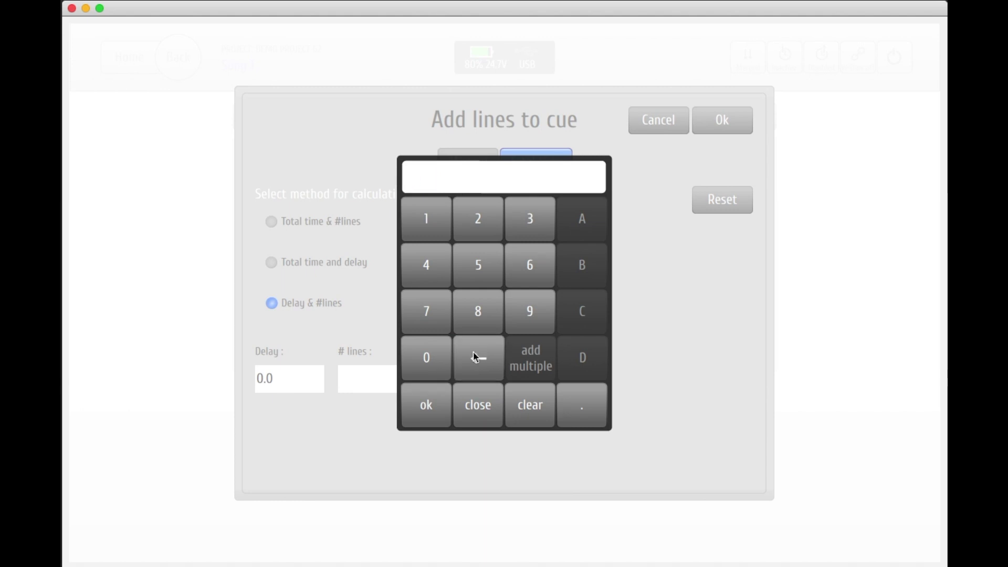
pyautogui.click(426, 227)
pyautogui.click(423, 406)
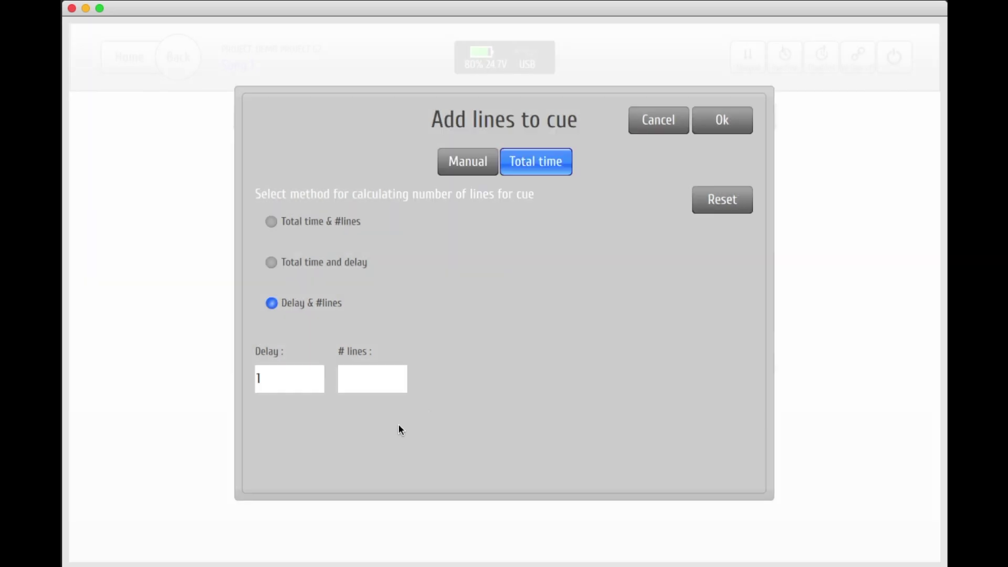
pyautogui.click(371, 383)
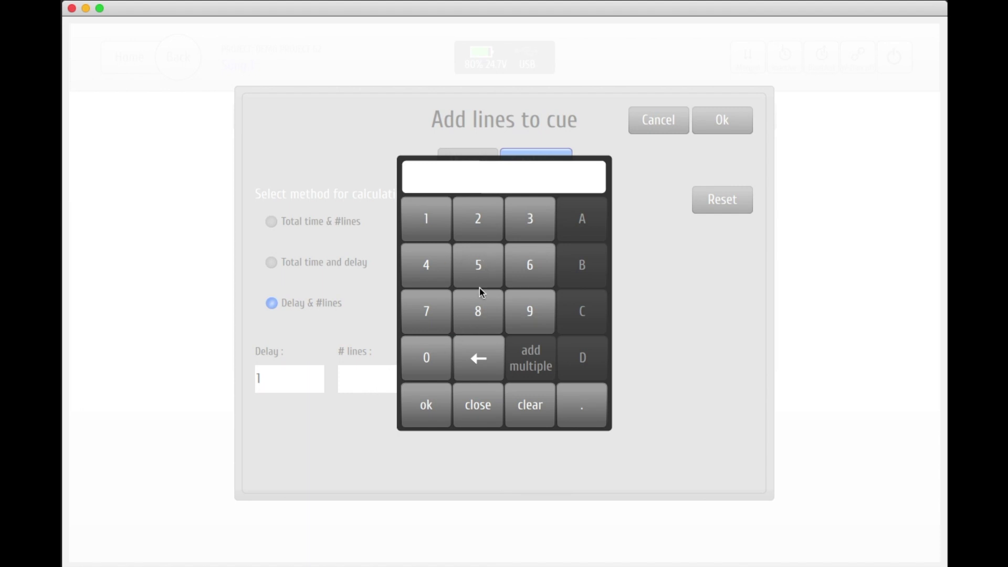
pyautogui.click(478, 311)
pyautogui.click(427, 408)
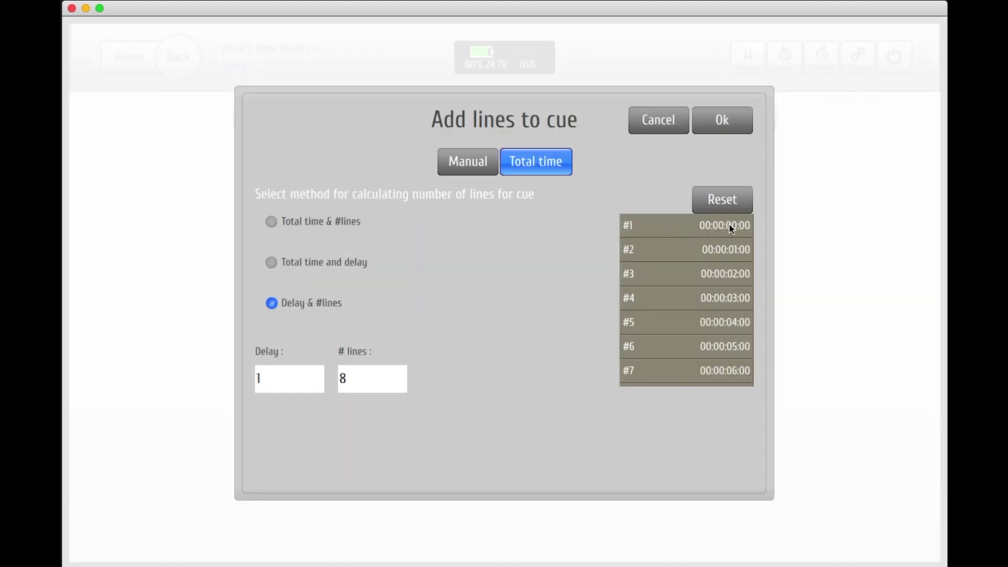
pyautogui.click(722, 120)
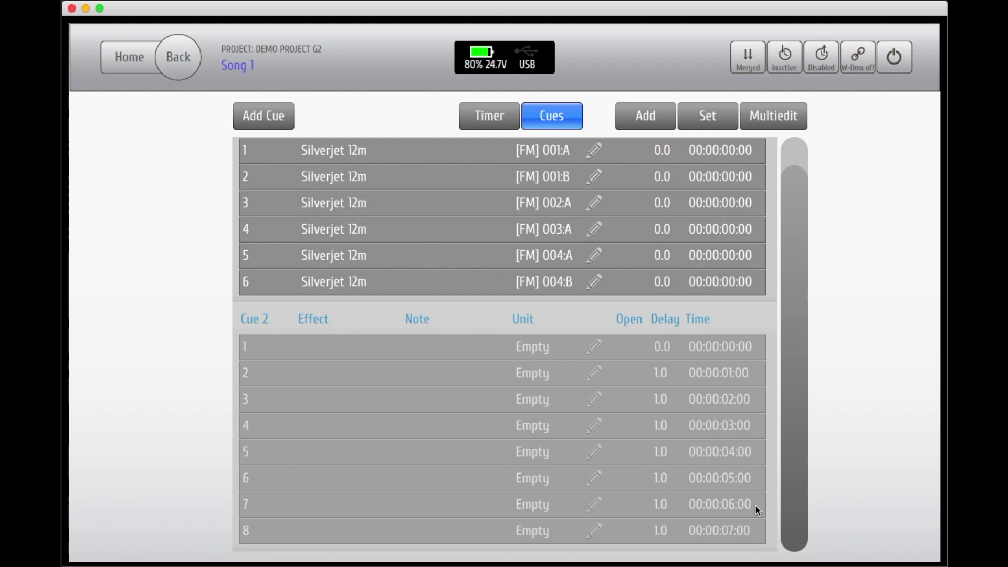
pyautogui.click(595, 347)
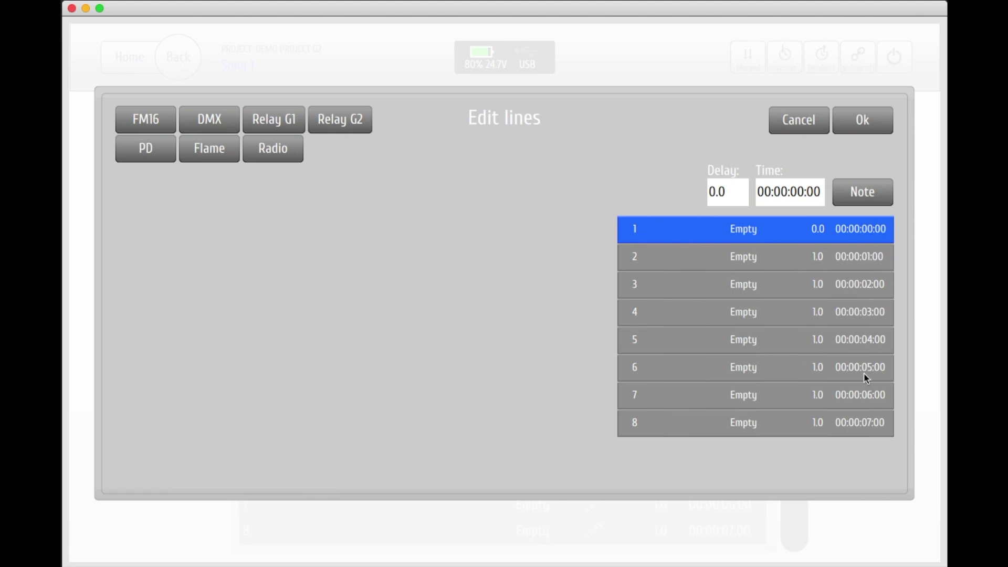
# Step: Assign Cue 2 lines 1–4 to Relay G2 unit 100 outputs A–D
pyautogui.click(353, 131)
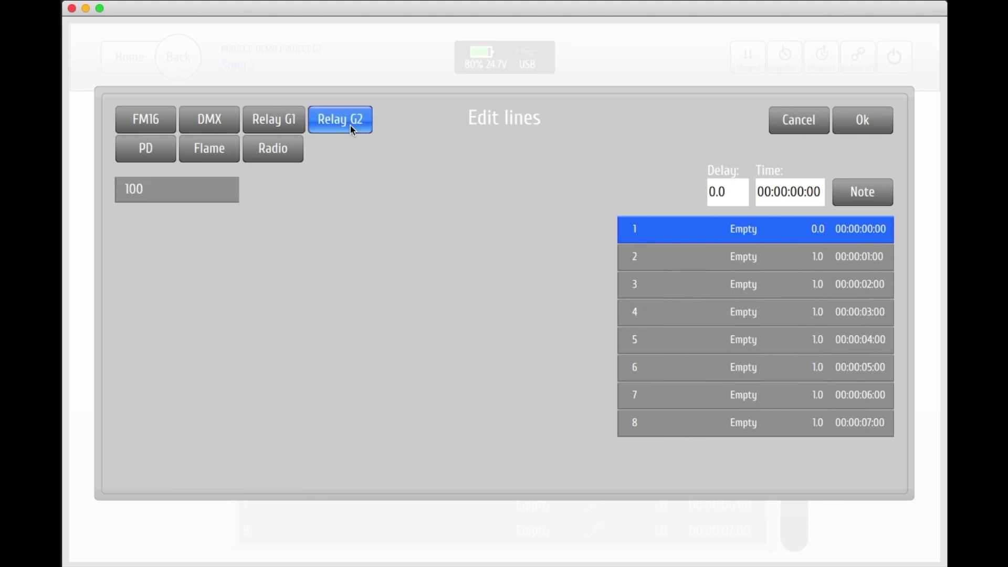
pyautogui.click(205, 195)
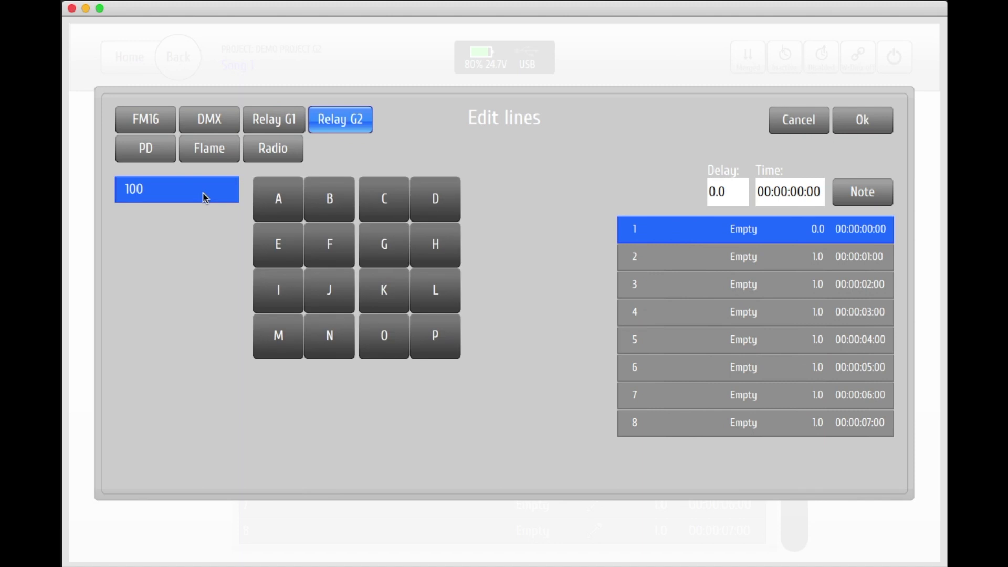
pyautogui.click(283, 202)
pyautogui.click(651, 260)
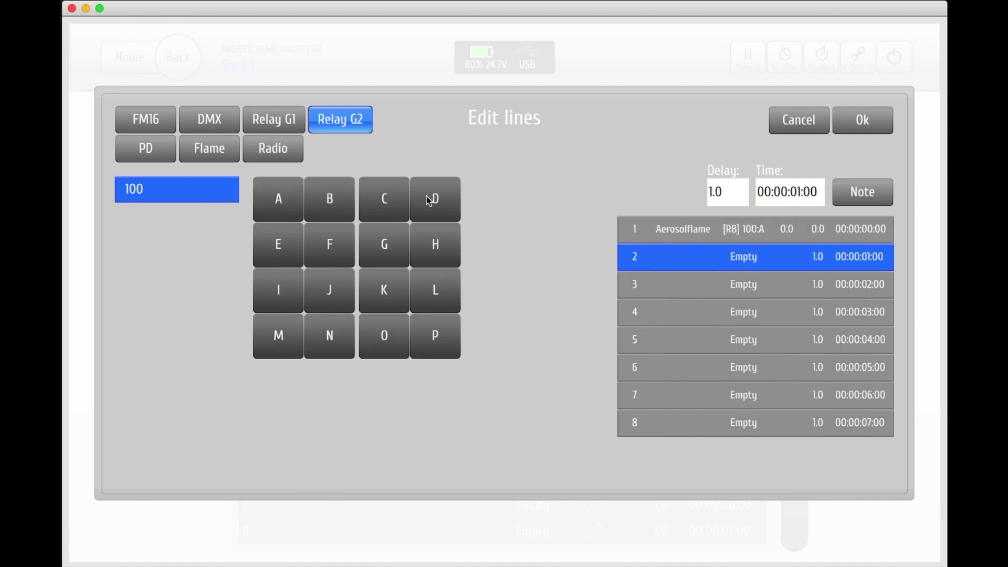
pyautogui.click(326, 198)
pyautogui.click(642, 284)
pyautogui.click(389, 204)
pyautogui.click(654, 312)
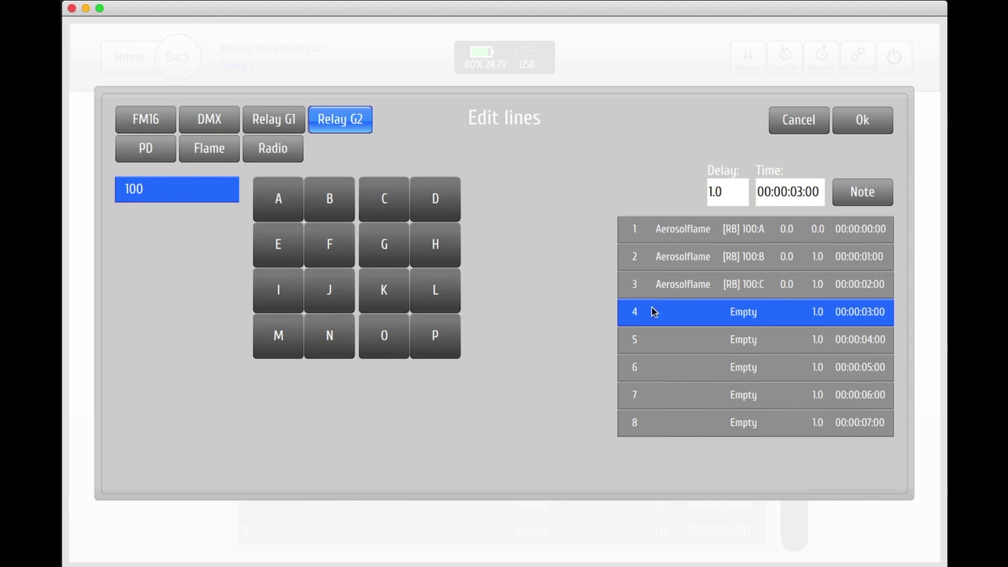
pyautogui.click(427, 198)
# Step: Assign lines 5–8 to outputs 100:A–D again and save the lines
pyautogui.click(667, 339)
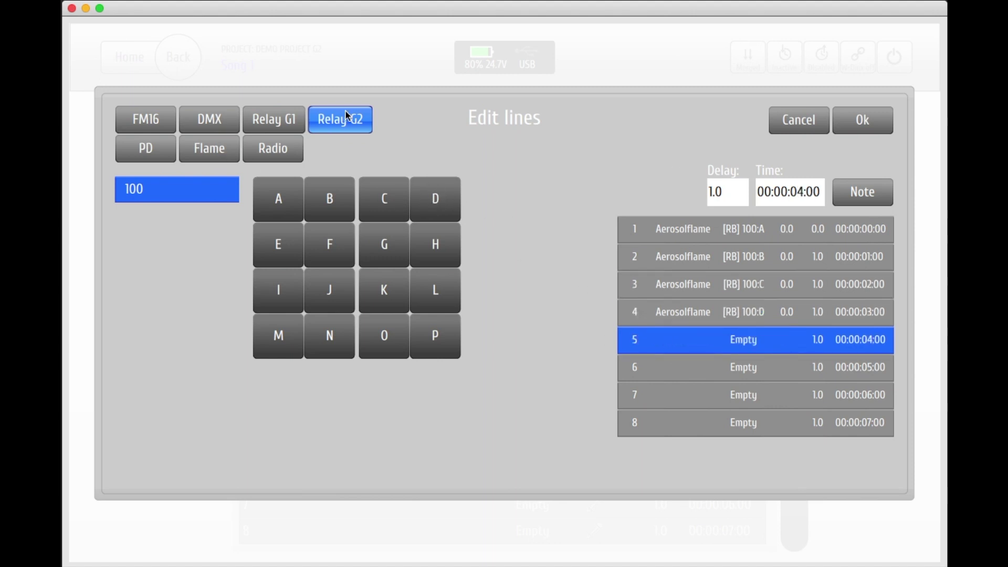
pyautogui.click(280, 201)
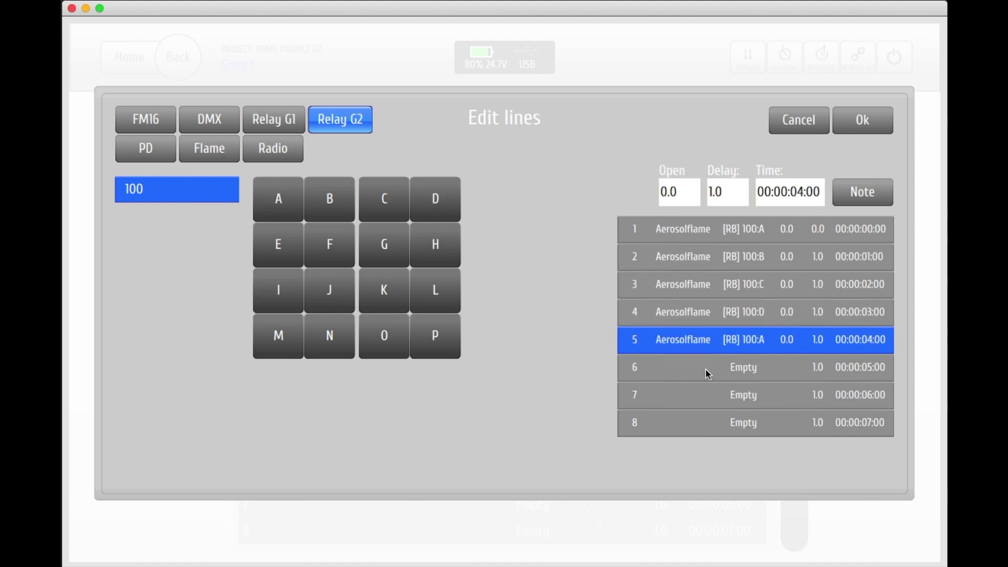
pyautogui.click(708, 368)
pyautogui.click(349, 198)
pyautogui.click(664, 397)
pyautogui.click(394, 207)
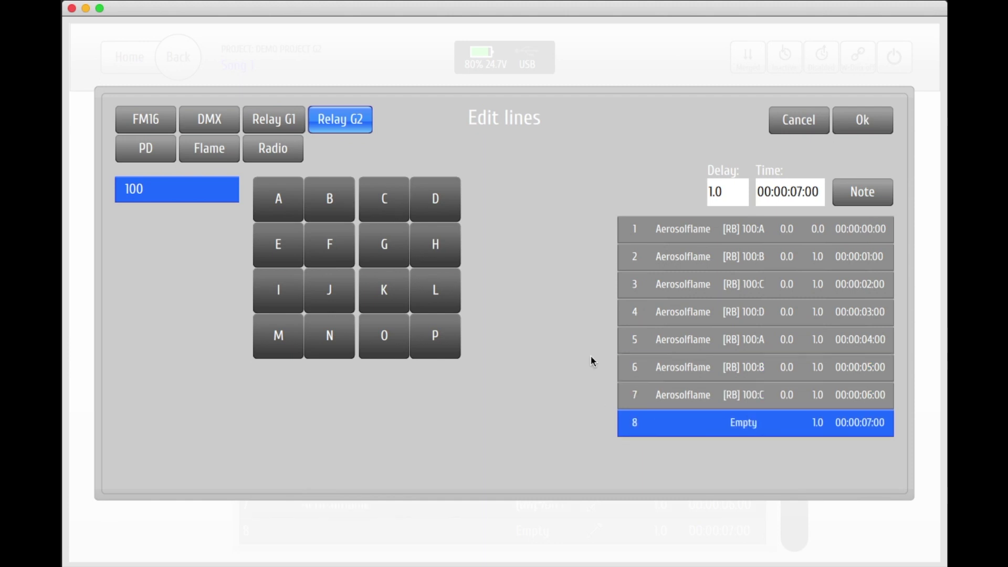
pyautogui.click(446, 200)
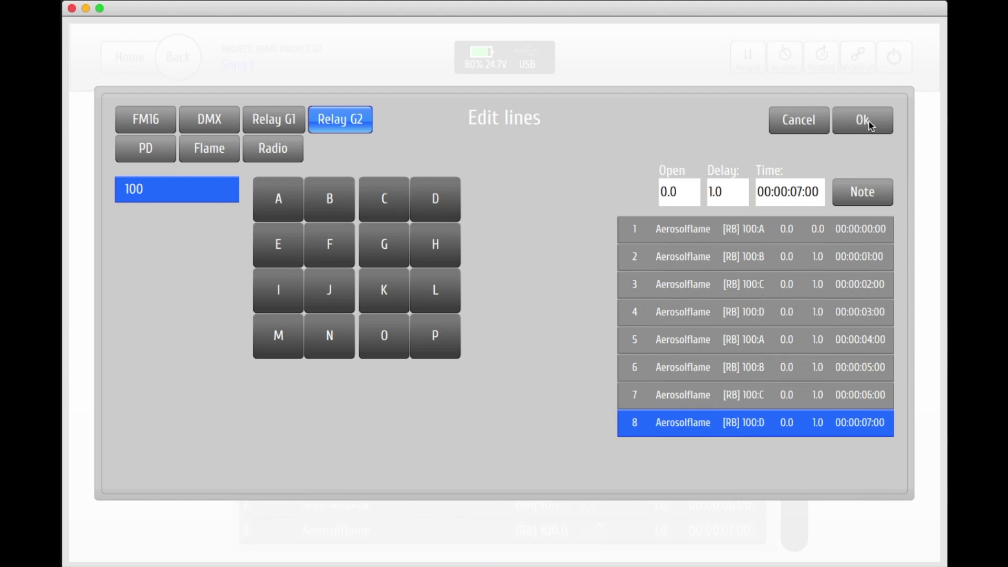
pyautogui.click(869, 124)
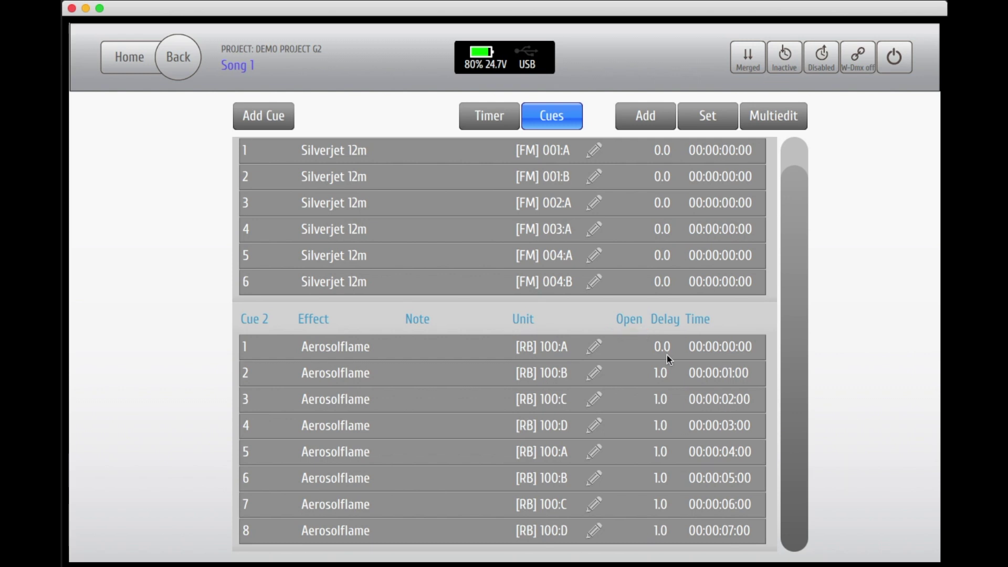
# Step: Multiedit all eight Cue 2 lines to a 0.3 s open time
pyautogui.click(790, 121)
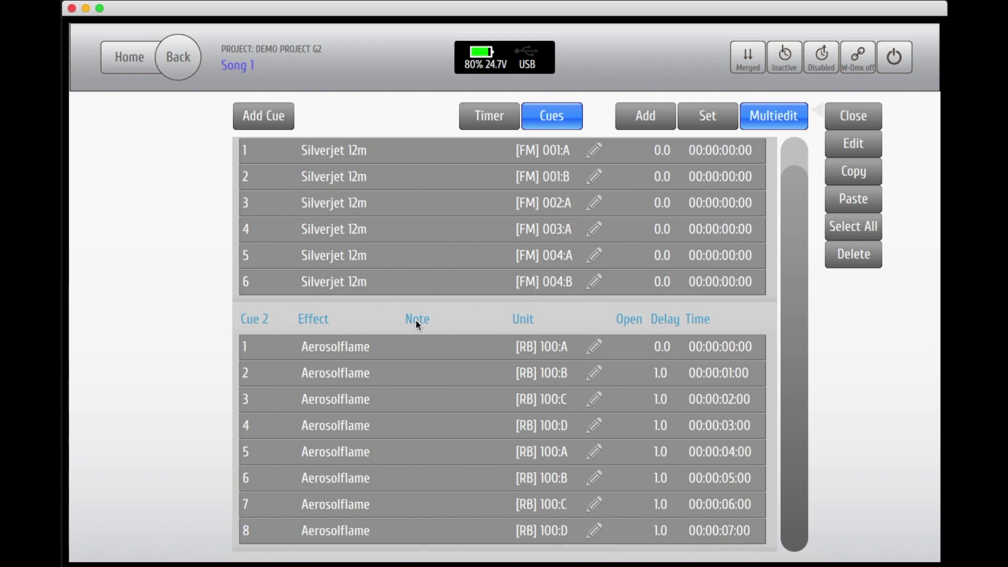
pyautogui.click(849, 227)
pyautogui.click(853, 143)
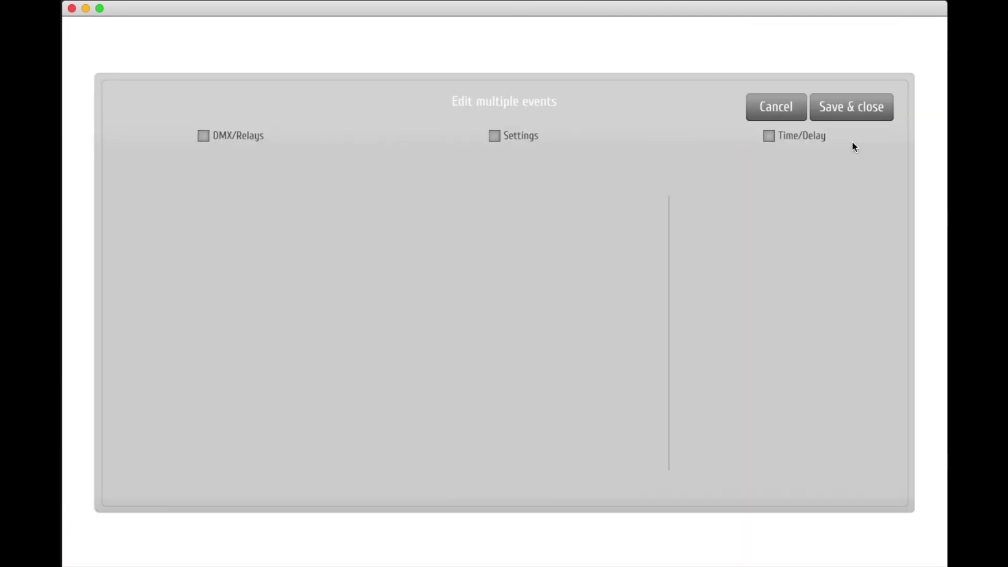
pyautogui.click(494, 135)
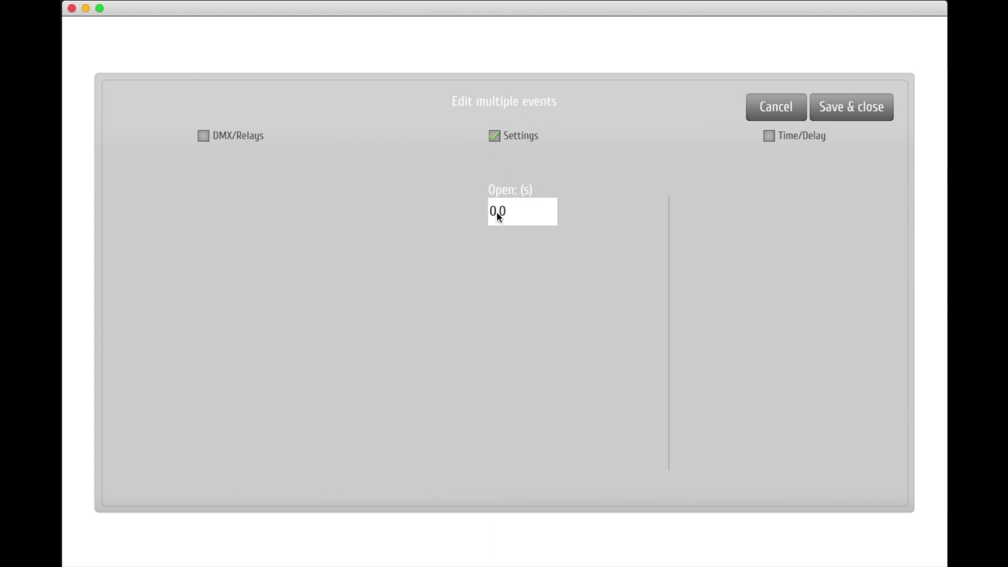
pyautogui.click(516, 213)
pyautogui.click(478, 358)
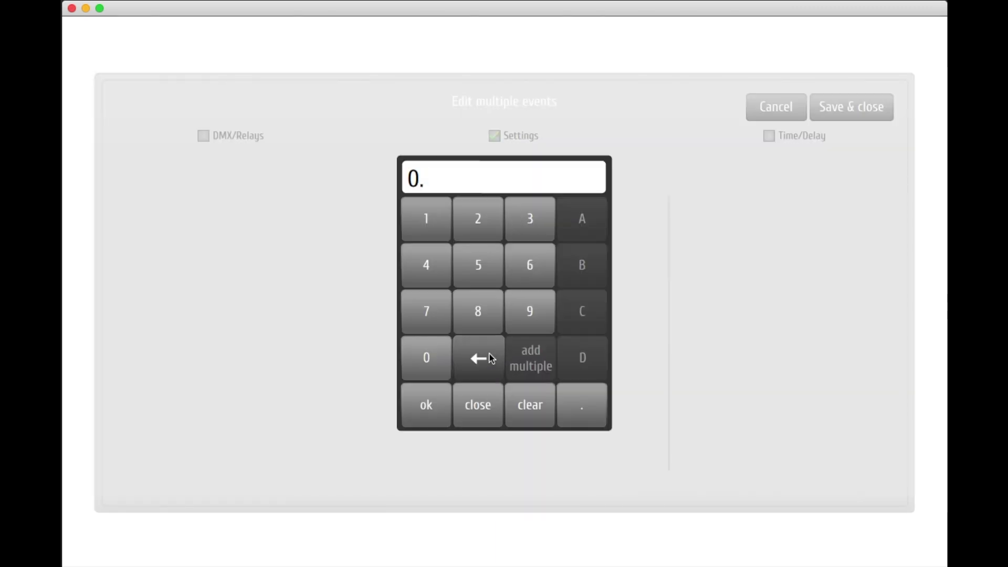
pyautogui.click(529, 215)
pyautogui.click(427, 407)
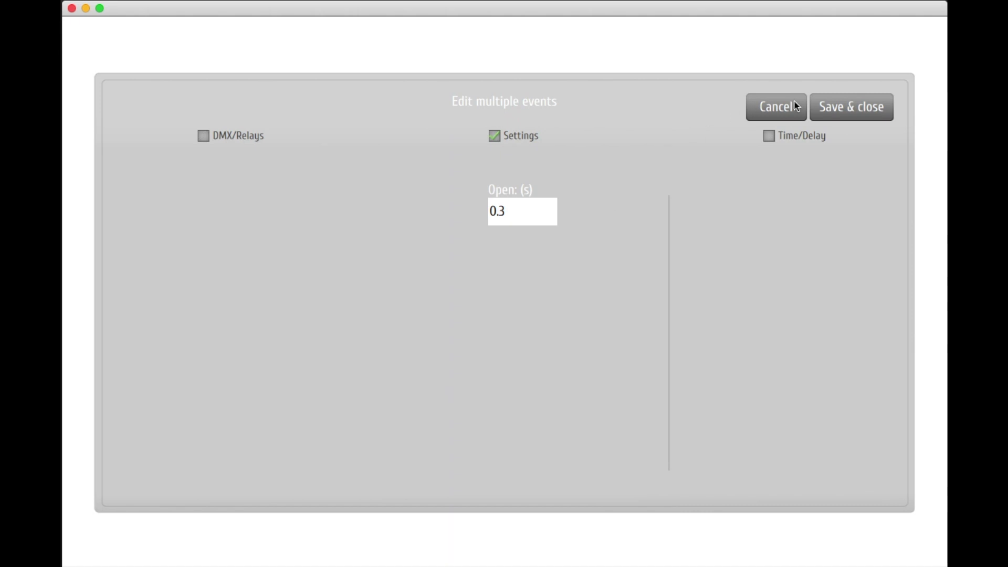
pyautogui.click(858, 111)
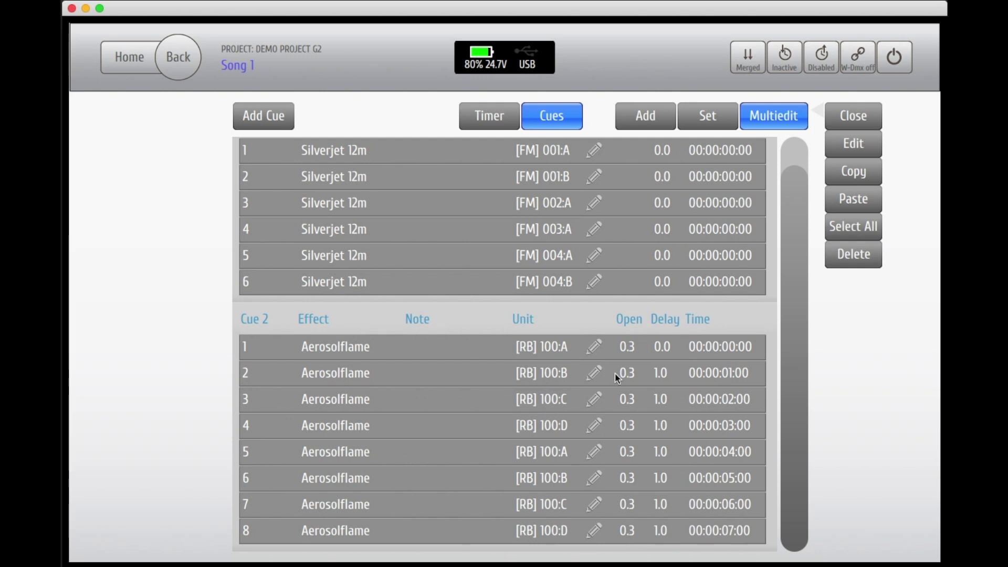
# Step: Change Cue 2 line 1's open time to 0.5 s and save the lines
pyautogui.press('Escape')
pyautogui.click(595, 348)
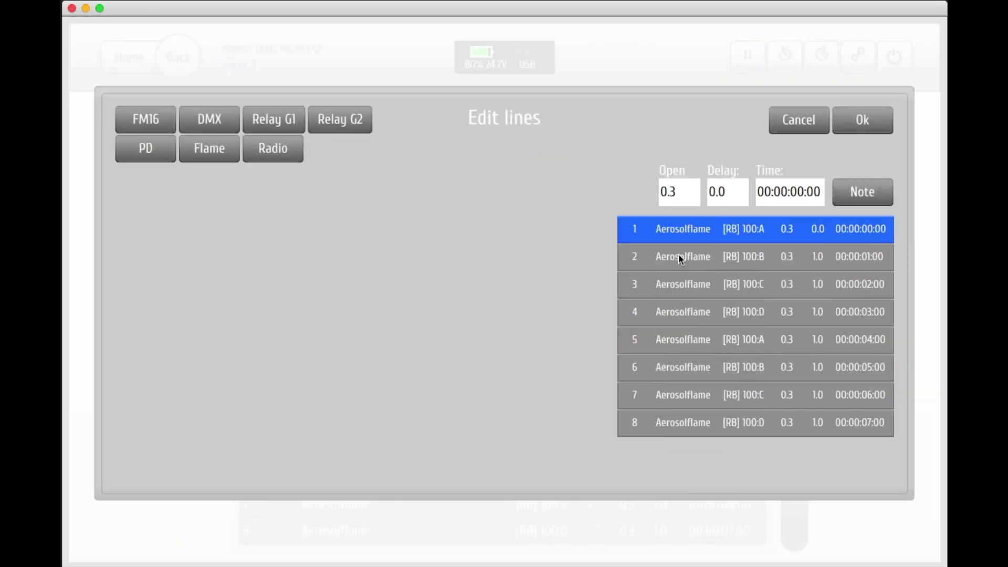
pyautogui.click(674, 191)
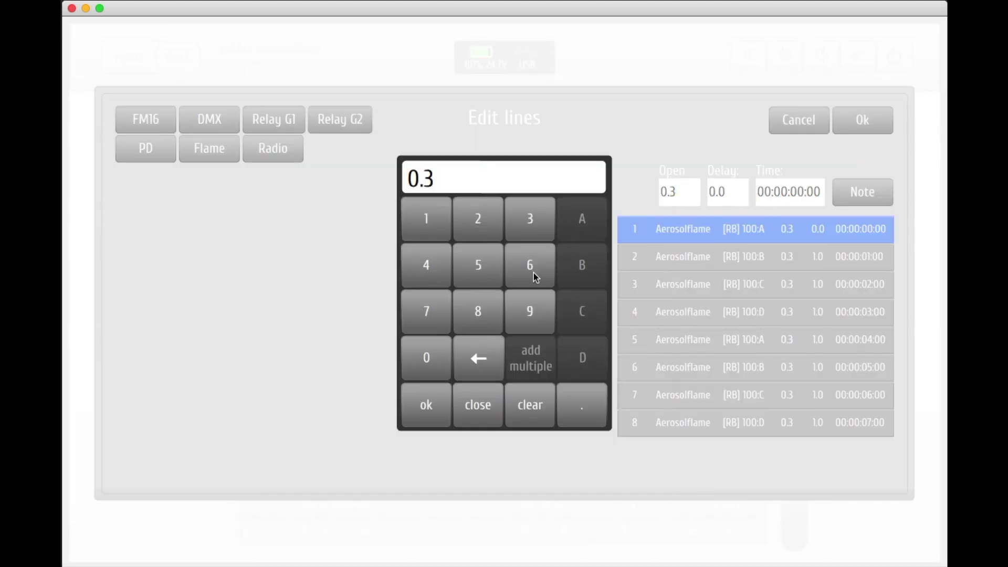
pyautogui.click(479, 358)
pyautogui.click(478, 265)
pyautogui.click(426, 405)
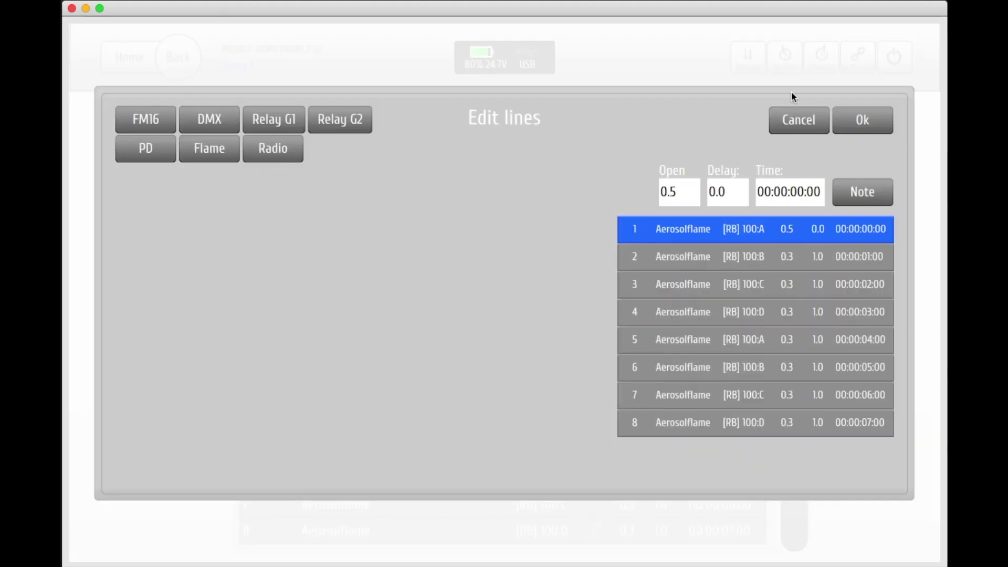
pyautogui.click(864, 119)
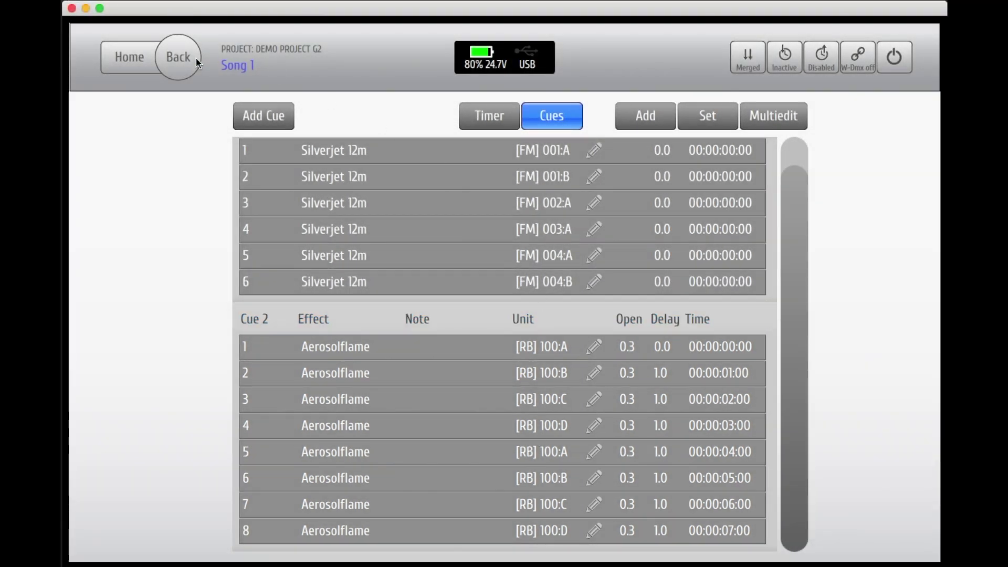
# Step: Go back to the song list, open Song 2, and add Cue 1 with two empty lines
pyautogui.click(195, 59)
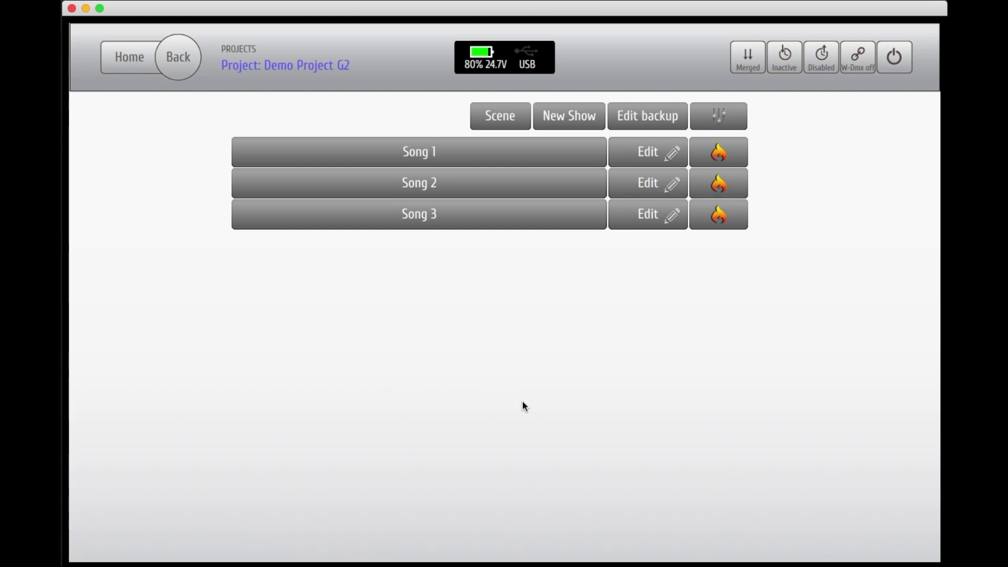
pyautogui.click(665, 184)
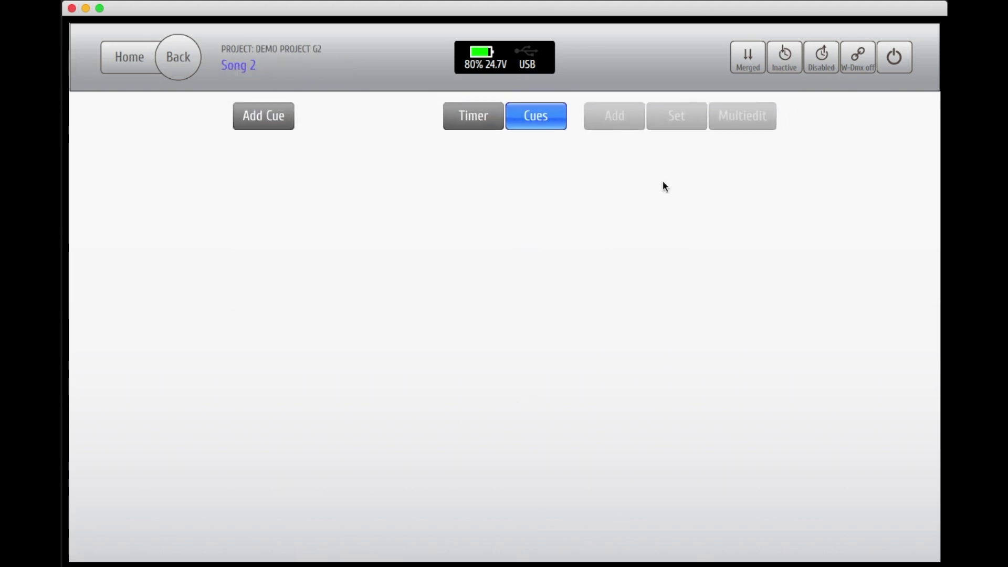
pyautogui.click(286, 125)
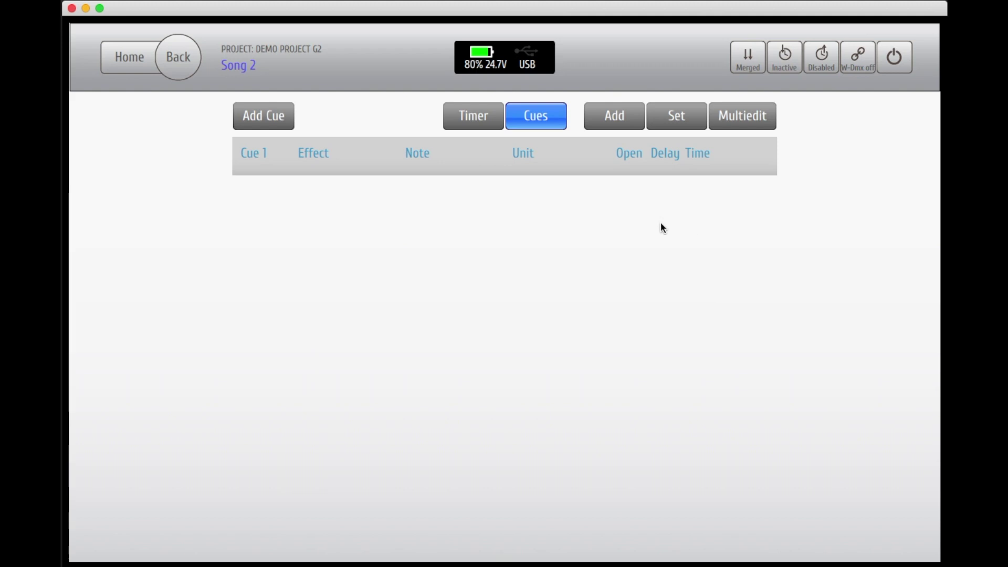
pyautogui.click(621, 115)
pyautogui.click(621, 115)
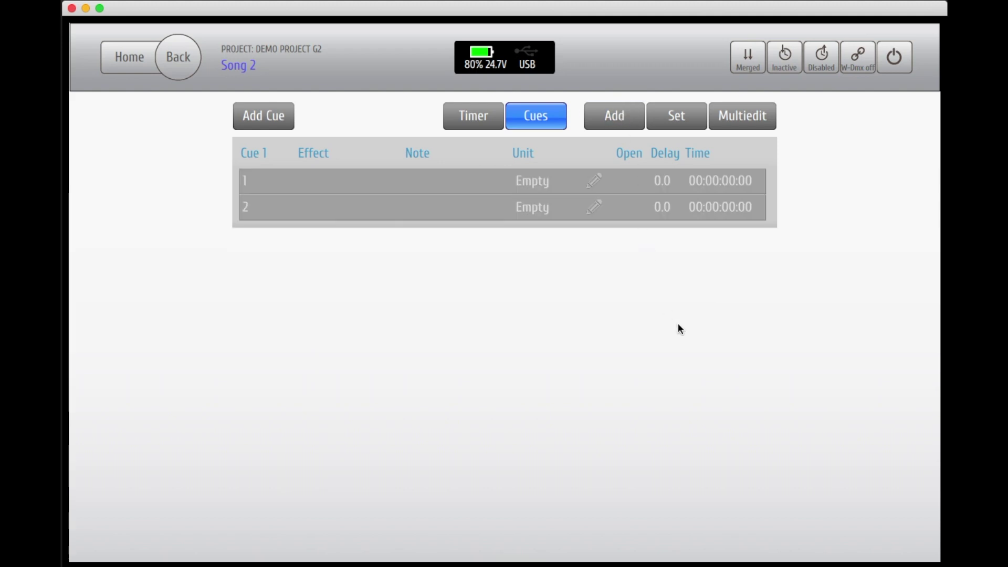
# Step: Assign the DMX 511 Low Fog Freeze channel to line 1 of Song 2's cue
pyautogui.click(597, 179)
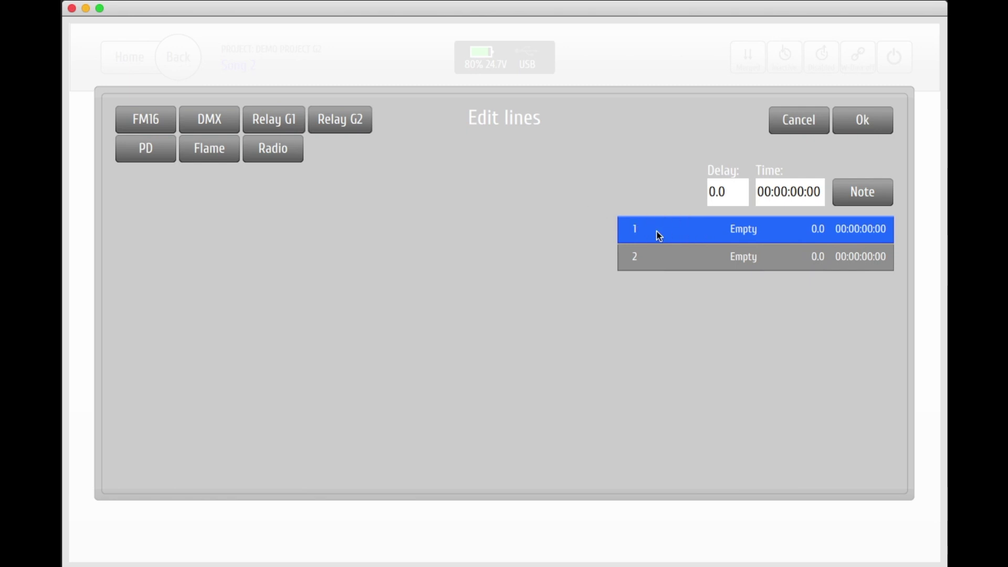
pyautogui.click(218, 124)
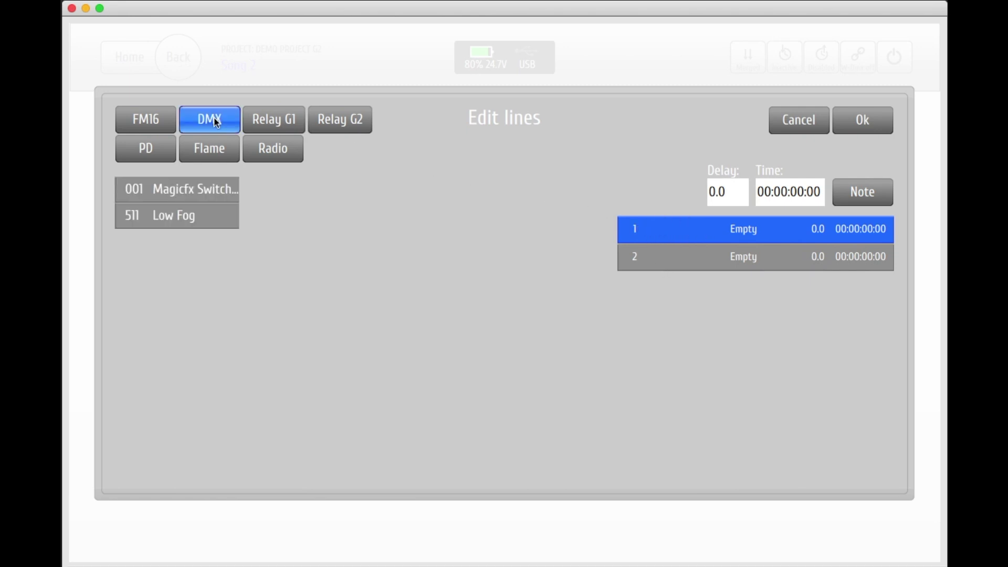
pyautogui.click(185, 220)
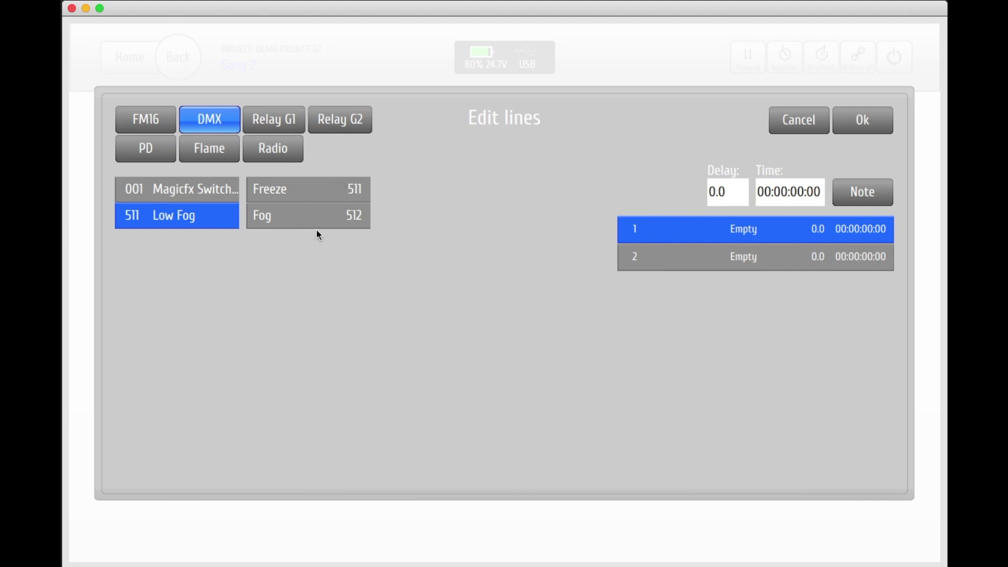
pyautogui.click(318, 189)
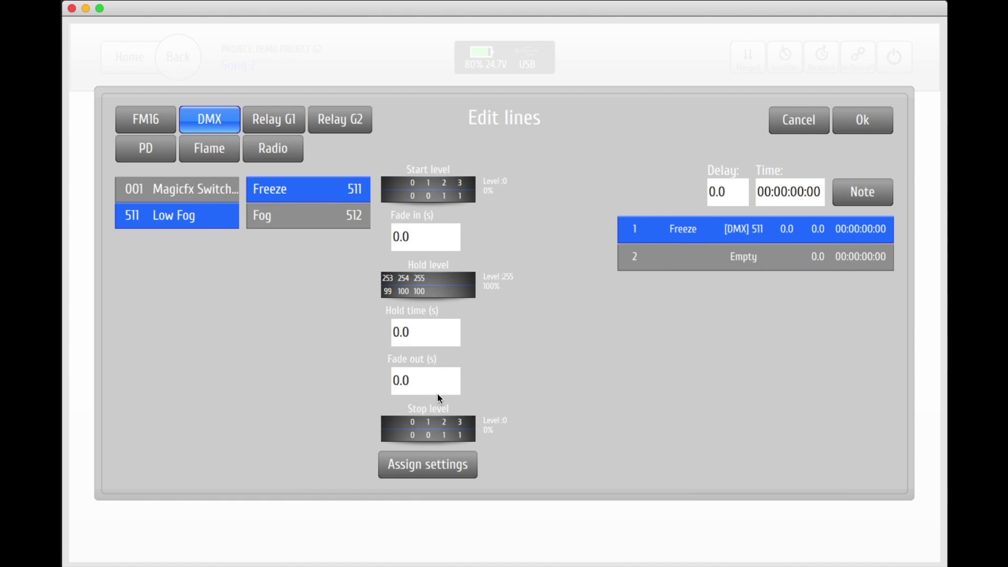
# Step: Give the Freeze line a 120-second hold time and save the cue lines
pyautogui.click(416, 334)
pyautogui.click(478, 358)
pyautogui.click(478, 358)
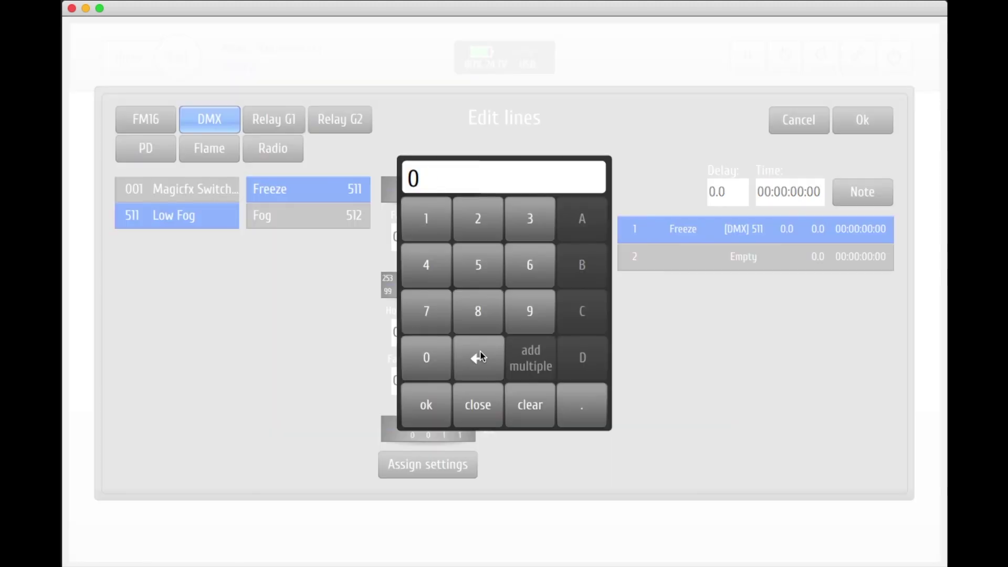
pyautogui.click(478, 358)
pyautogui.click(430, 236)
pyautogui.click(477, 219)
pyautogui.click(433, 347)
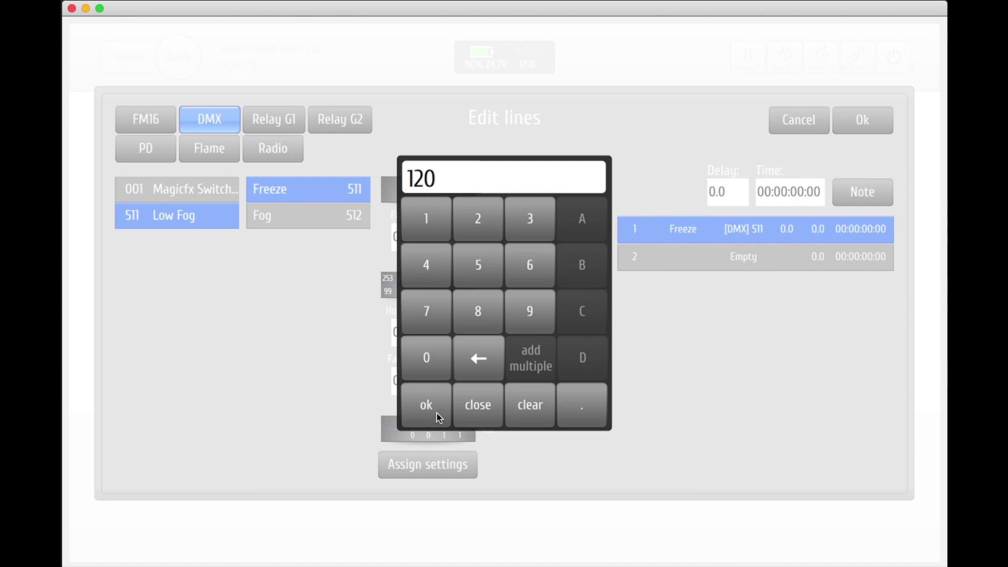
pyautogui.click(439, 418)
pyautogui.click(429, 467)
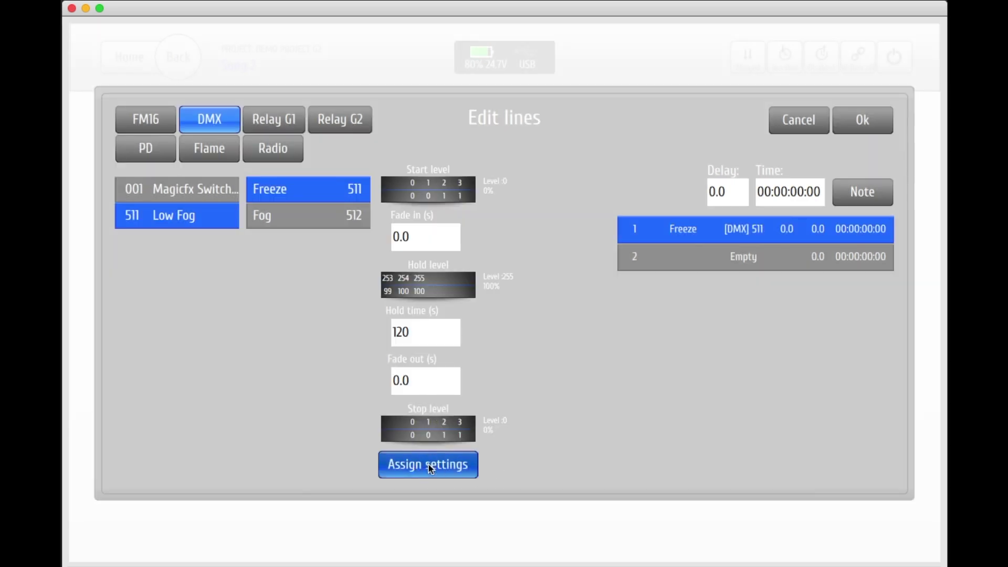
pyautogui.click(850, 123)
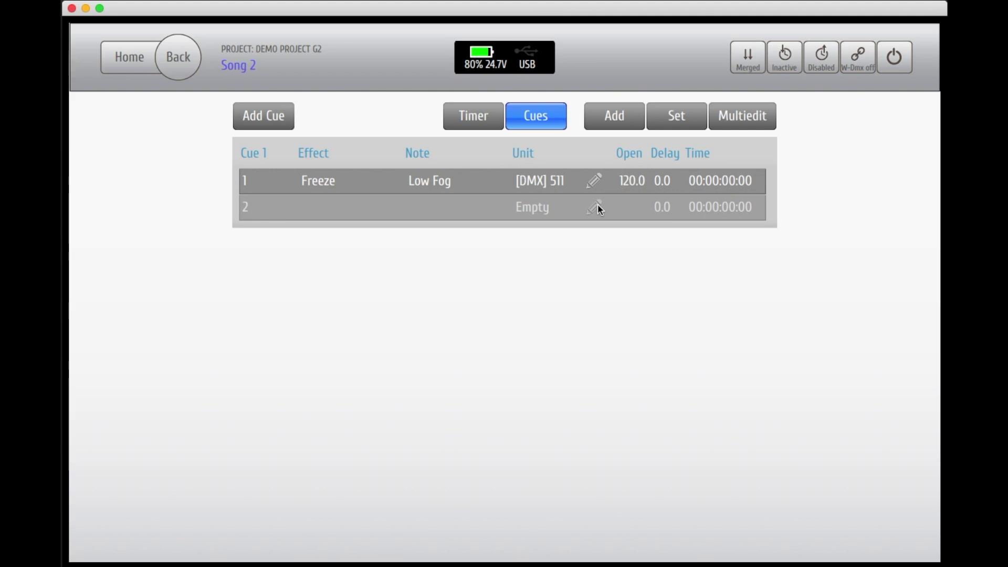
# Step: Assign the Low Fog Fog channel (DMX 512) to line 2 of the cue
pyautogui.click(596, 207)
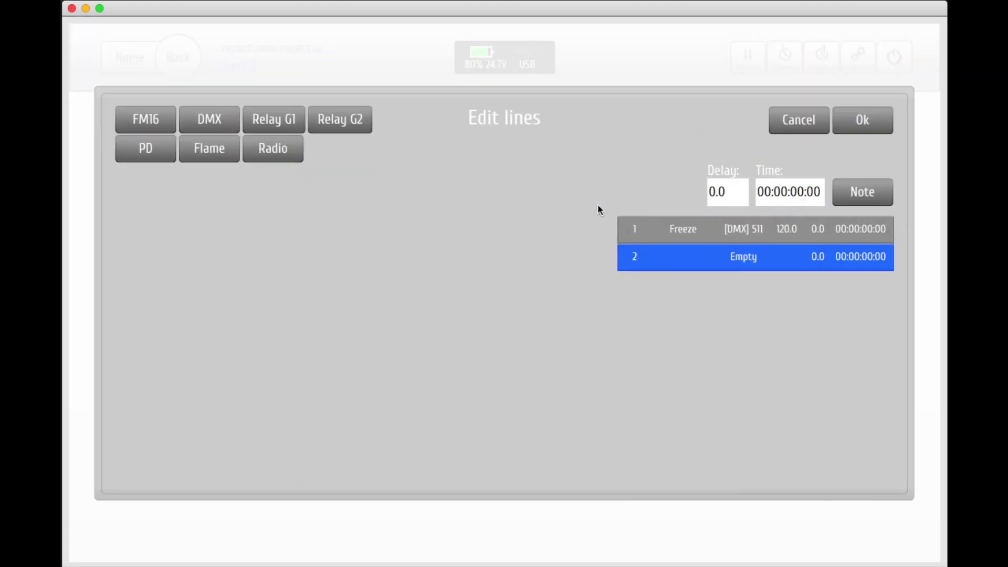
pyautogui.click(209, 119)
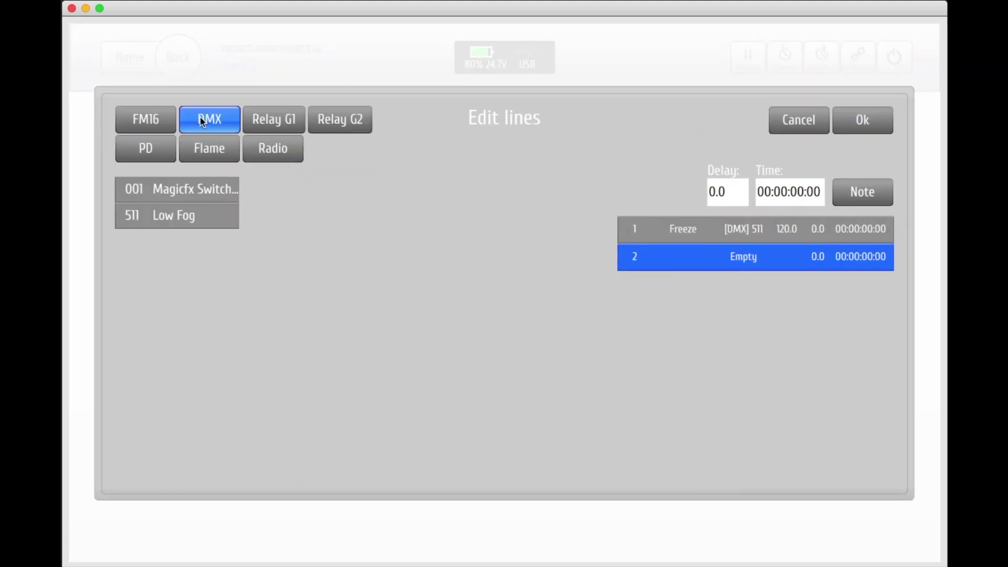
pyautogui.click(193, 219)
pyautogui.click(316, 220)
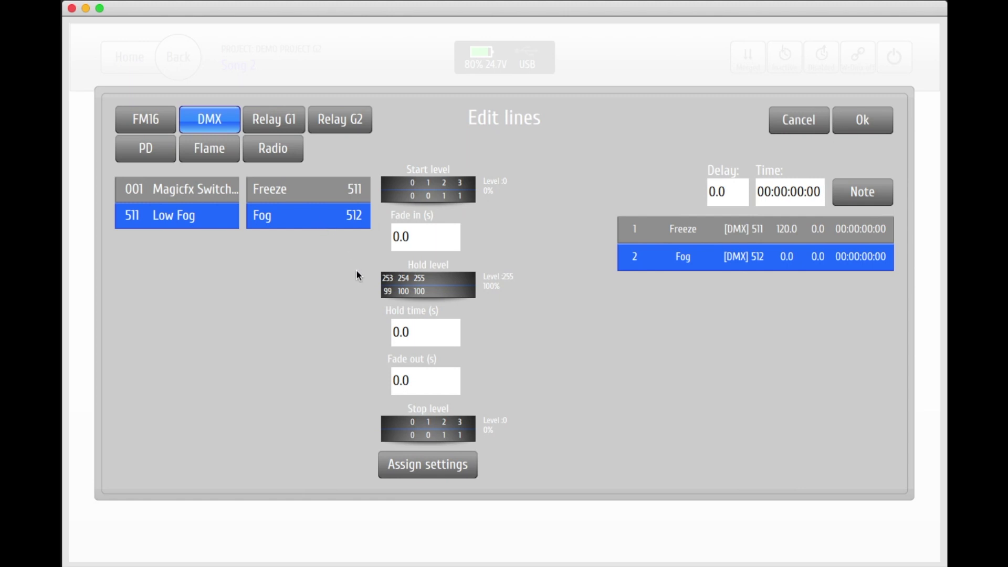
# Step: Set the Fog line's start time to 00:00:30:00
pyautogui.click(806, 196)
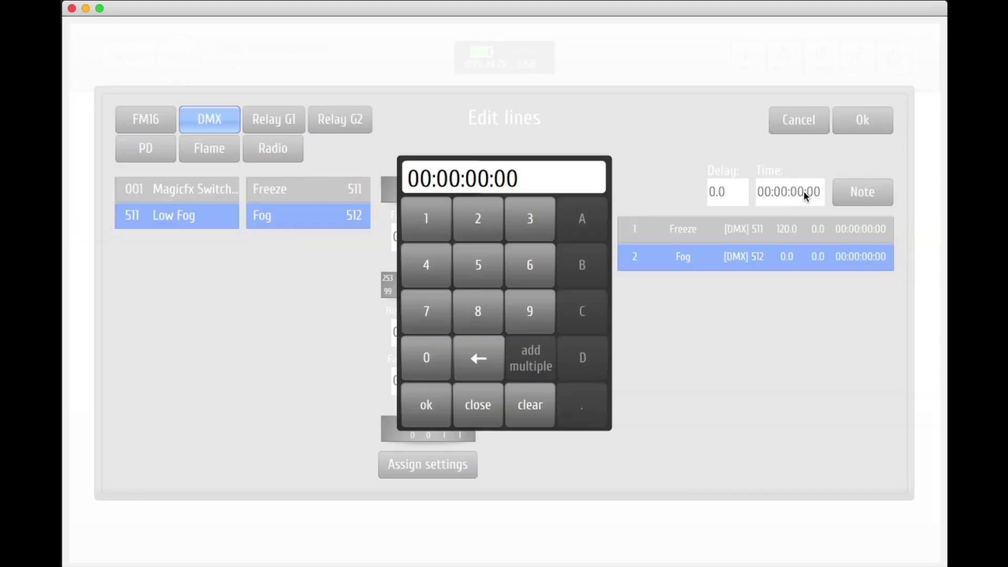
pyautogui.click(532, 241)
pyautogui.click(433, 354)
pyautogui.click(433, 354)
pyautogui.click(435, 357)
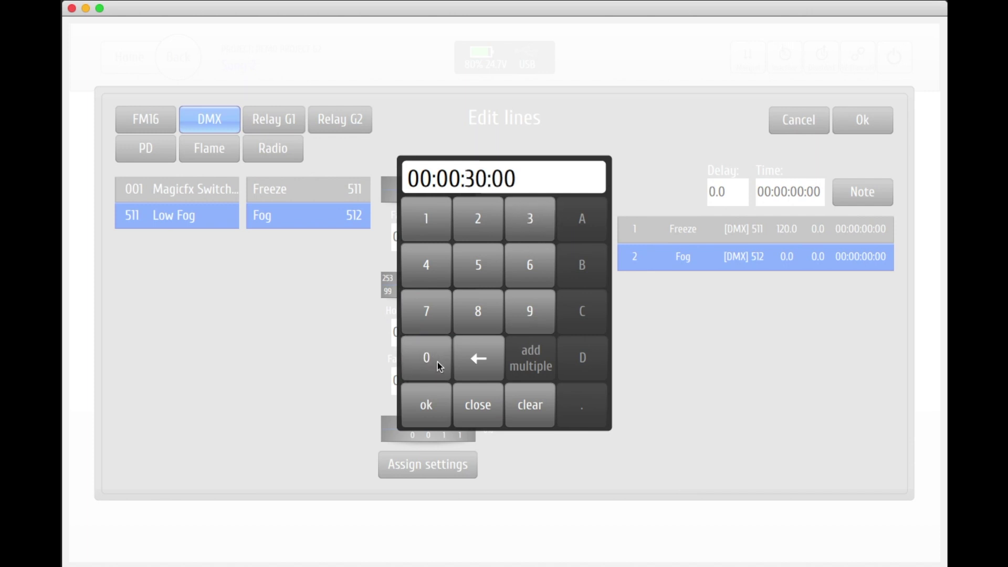
pyautogui.click(440, 407)
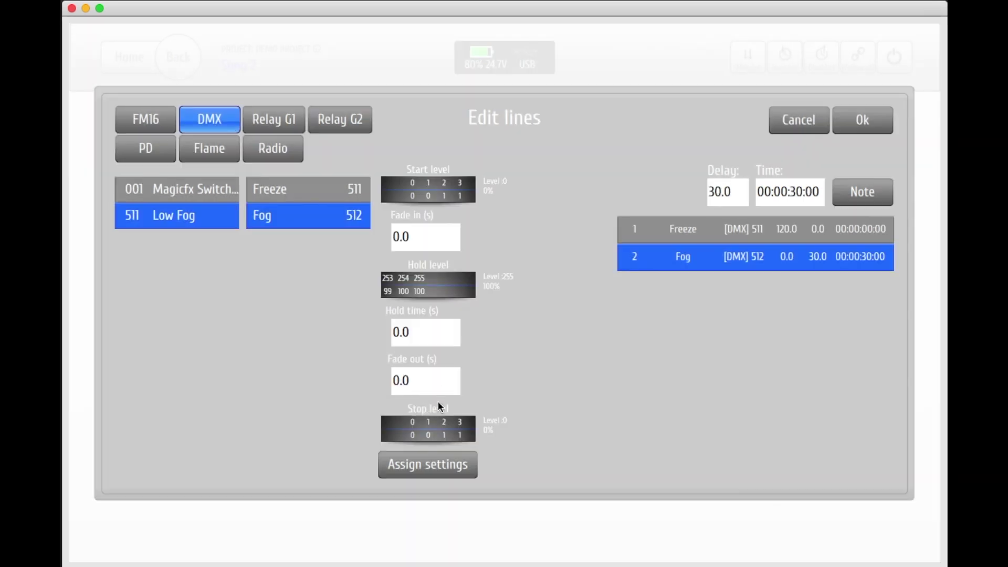
# Step: Give the Fog line a 90-second hold time and save the cue lines
pyautogui.click(411, 334)
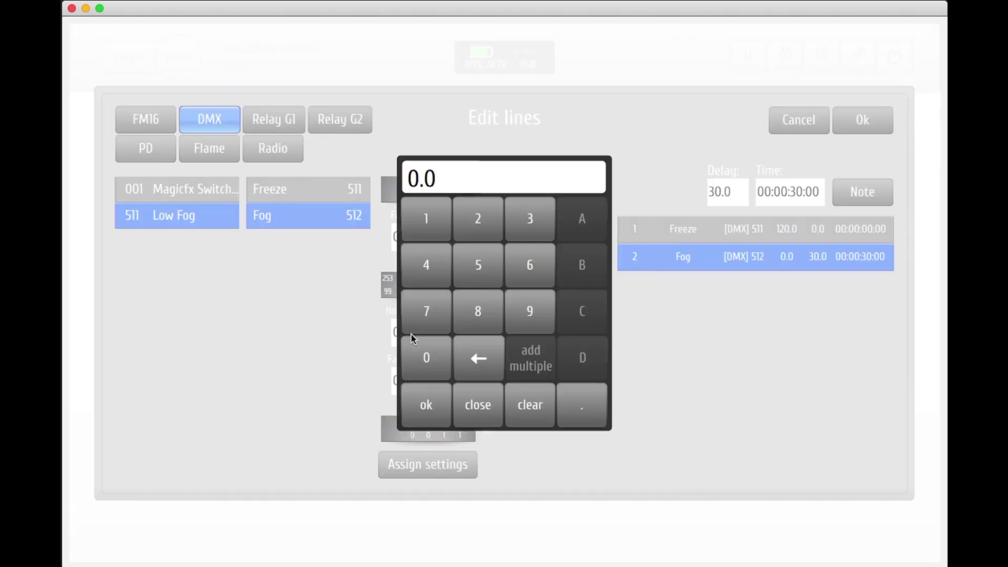
pyautogui.click(474, 357)
pyautogui.click(473, 357)
pyautogui.click(473, 357)
pyautogui.click(528, 310)
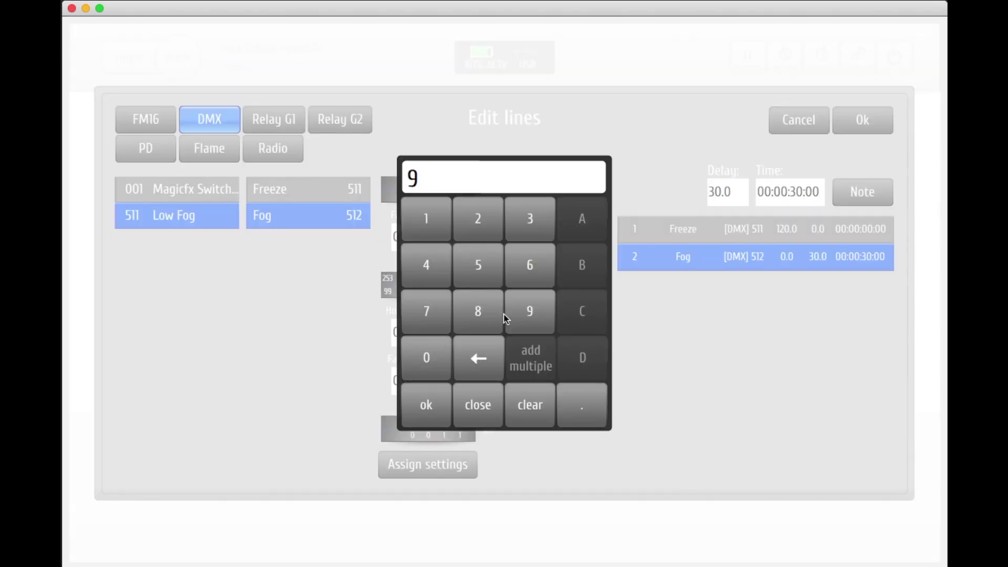
pyautogui.click(426, 356)
pyautogui.click(425, 405)
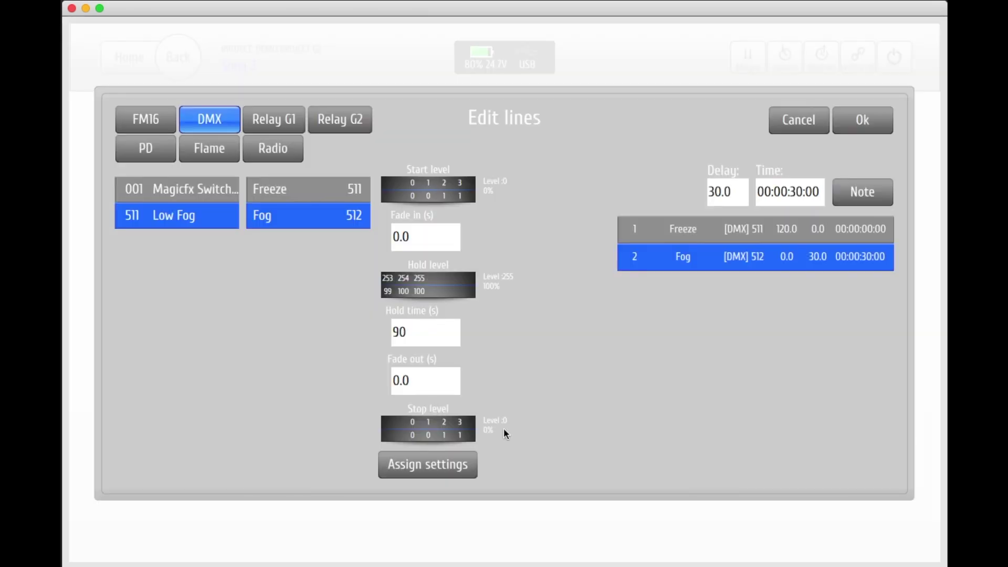
pyautogui.click(464, 464)
pyautogui.click(872, 121)
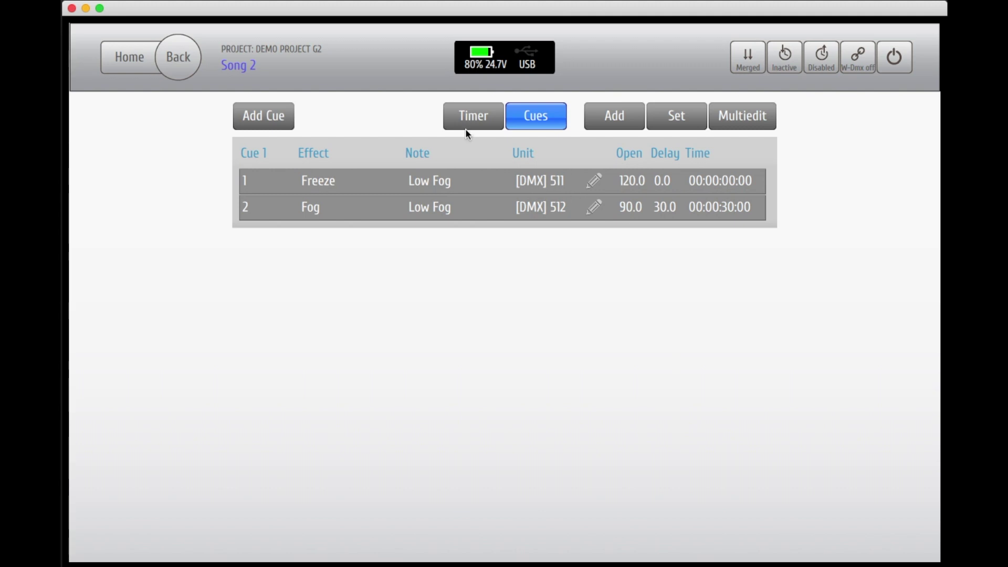
# Step: Return from Song 2 to Demo Project G2's song list
pyautogui.click(198, 55)
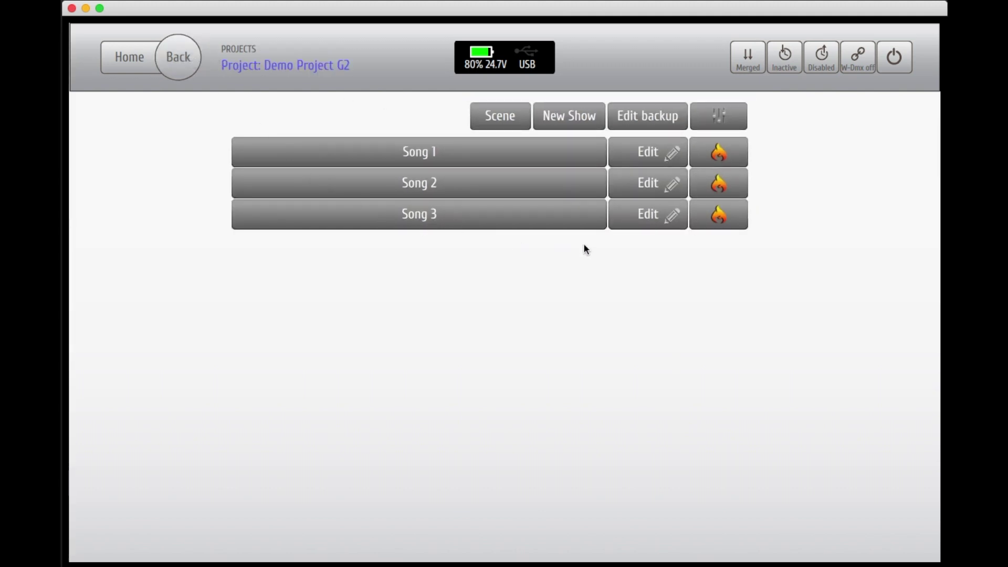
# Step: Open Song 3, add Cue 1, and choose the Delay & #lines method for adding lines
pyautogui.click(655, 216)
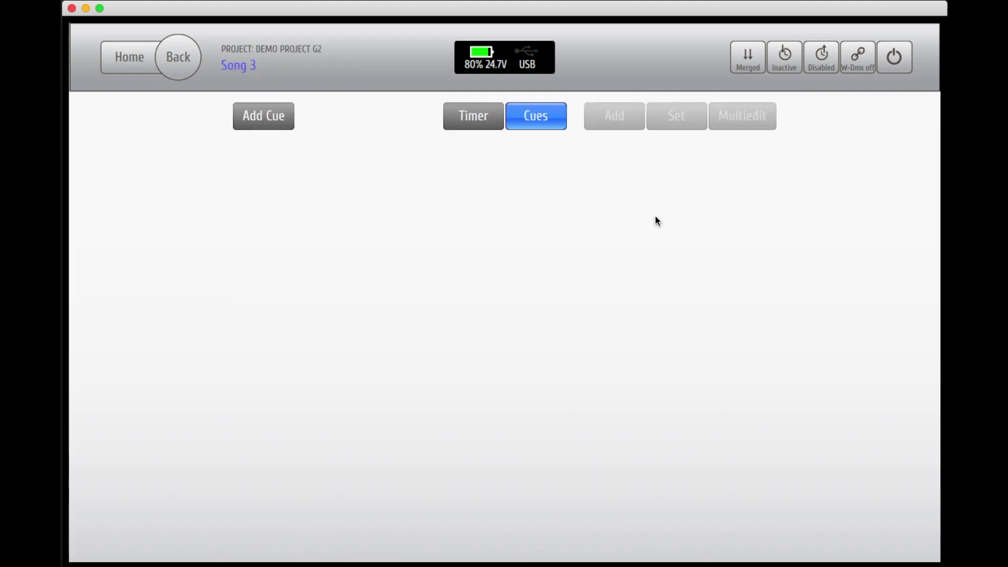
pyautogui.click(260, 115)
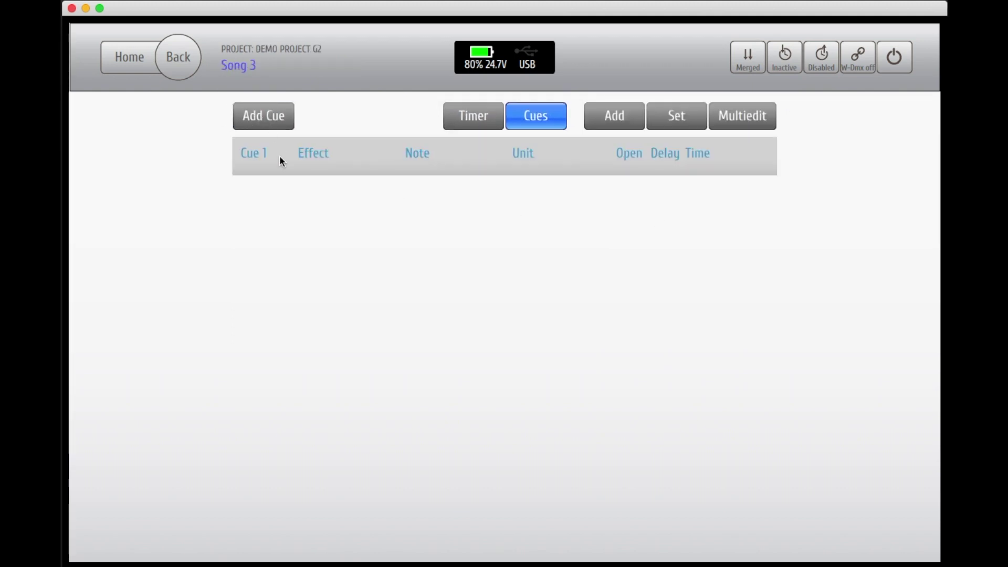
pyautogui.click(679, 118)
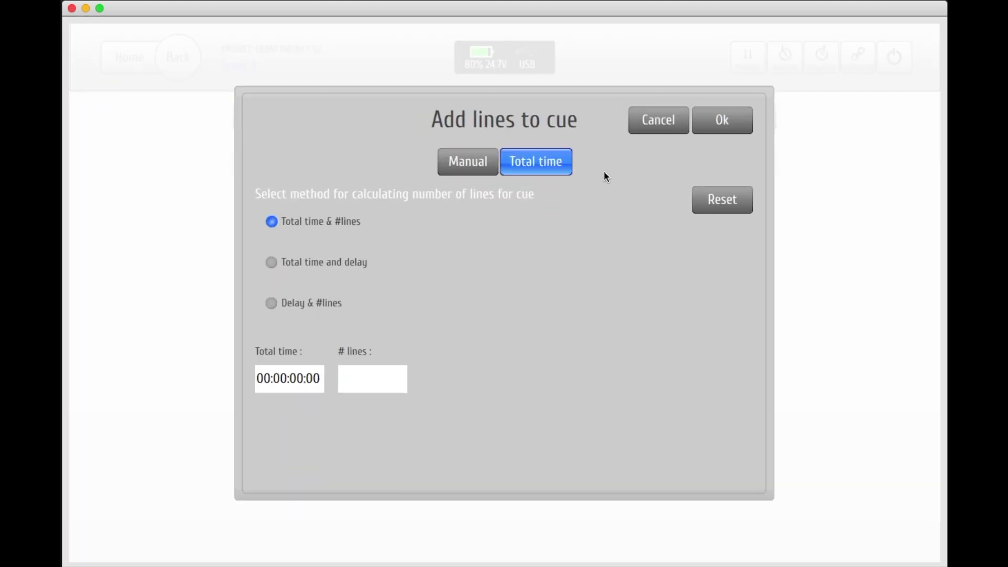
pyautogui.click(271, 304)
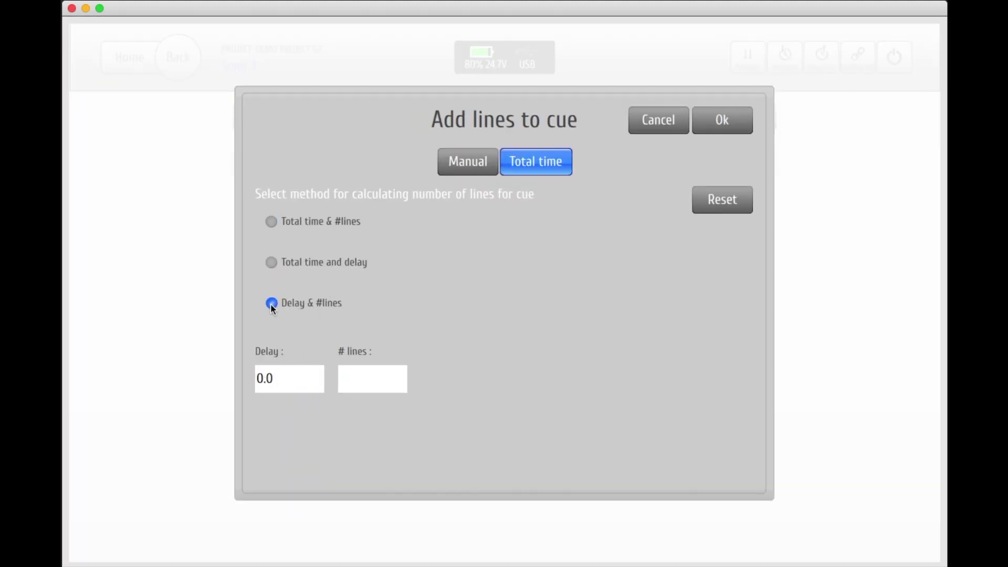
# Step: Enter a 1-second delay and 8 lines, creating lines from 00:00:00:00 to 00:00:07:00
pyautogui.click(279, 377)
pyautogui.click(473, 357)
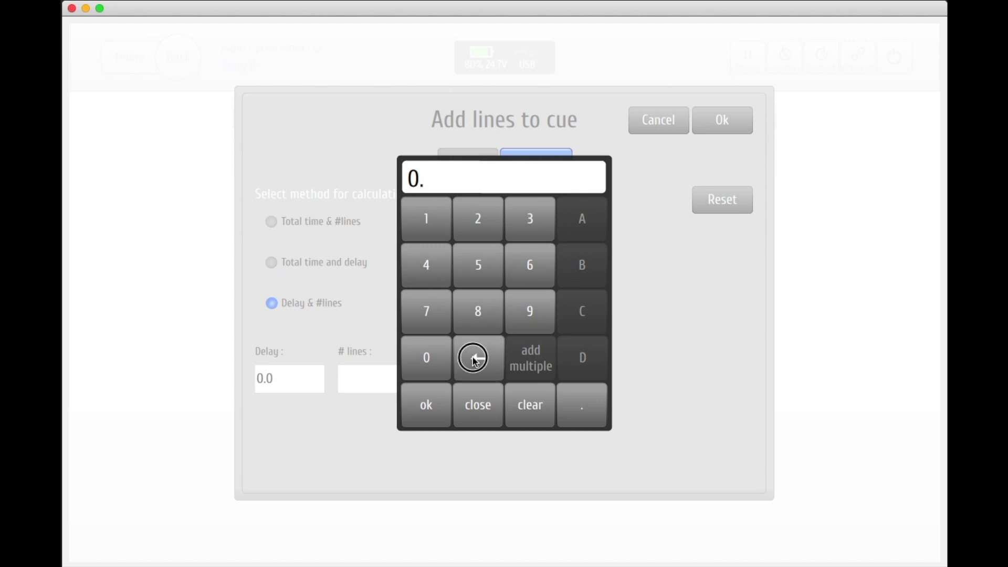
pyautogui.click(473, 357)
pyautogui.click(474, 357)
pyautogui.click(435, 237)
pyautogui.click(423, 402)
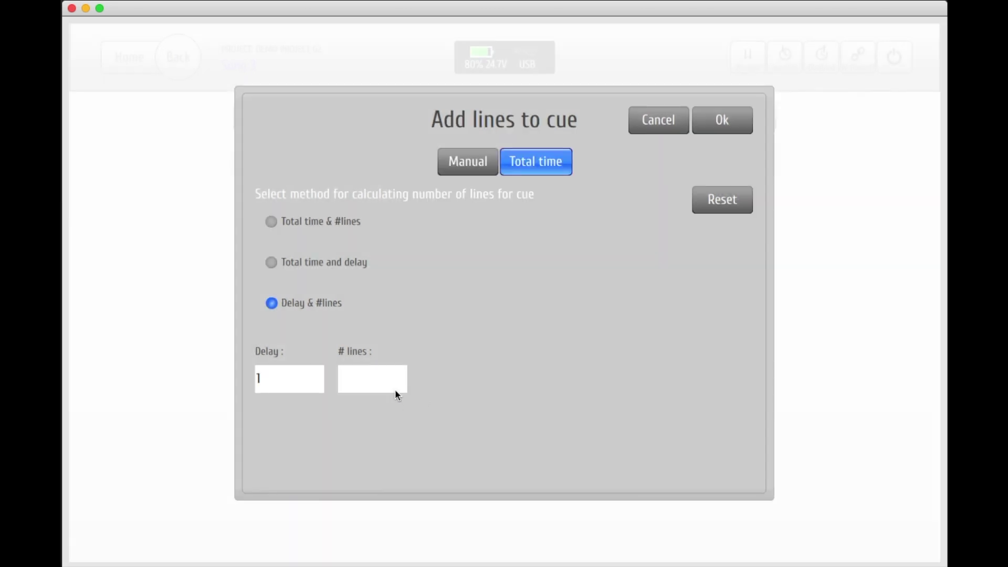
pyautogui.click(395, 389)
pyautogui.click(477, 315)
pyautogui.click(439, 404)
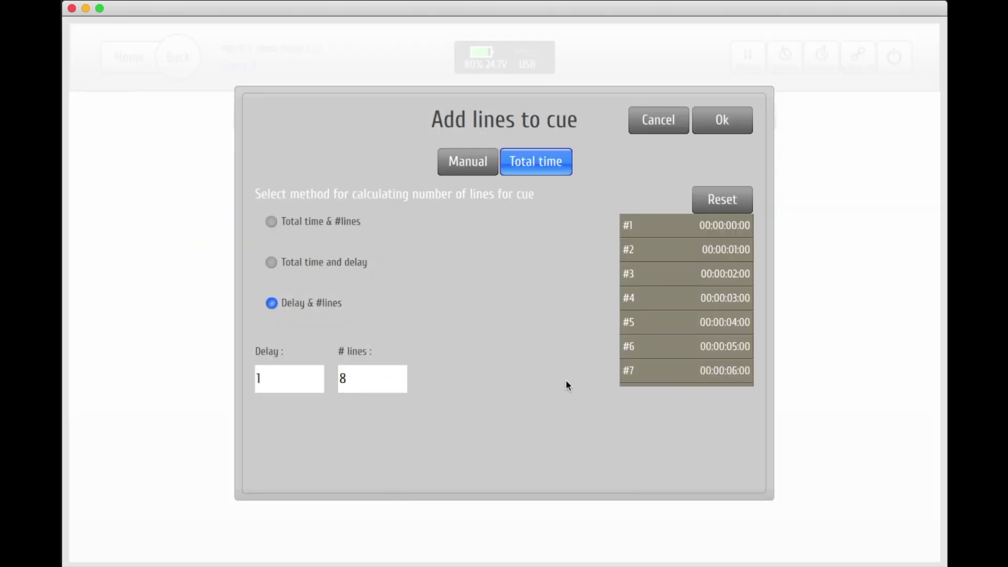
pyautogui.click(733, 127)
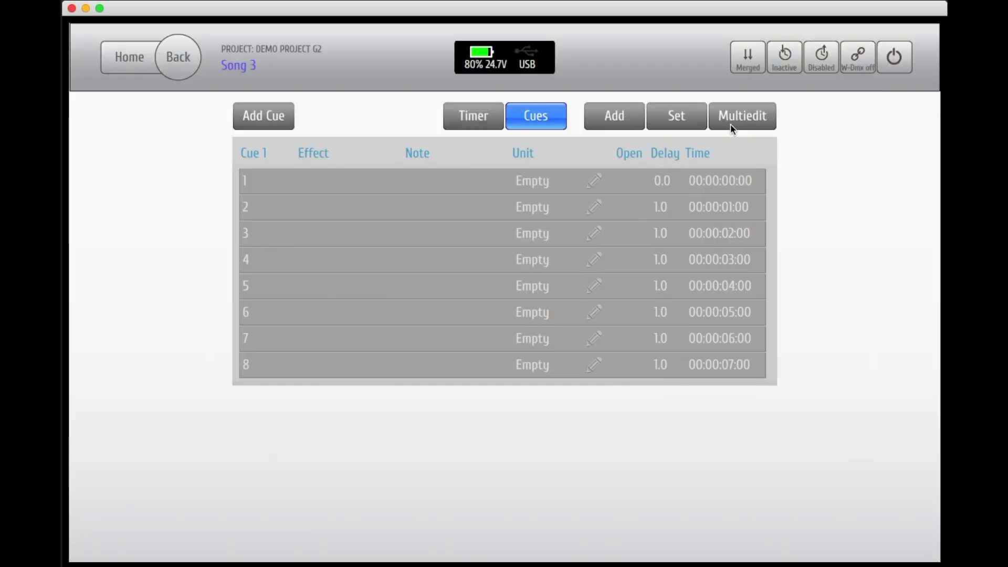
# Step: Assign Magicfx Co2jet 1 to line 1 with a 0.5-second hold
pyautogui.click(595, 180)
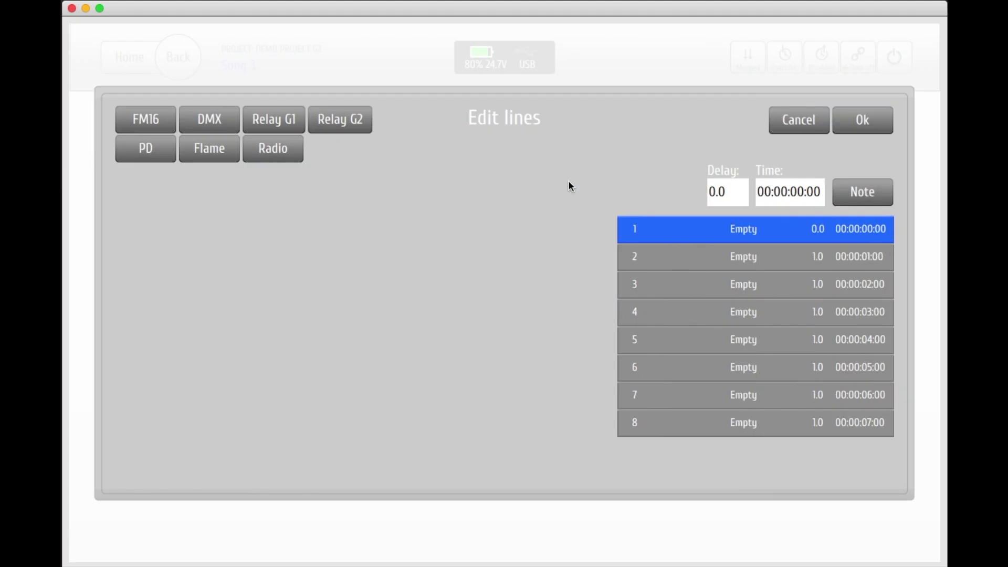
pyautogui.click(218, 119)
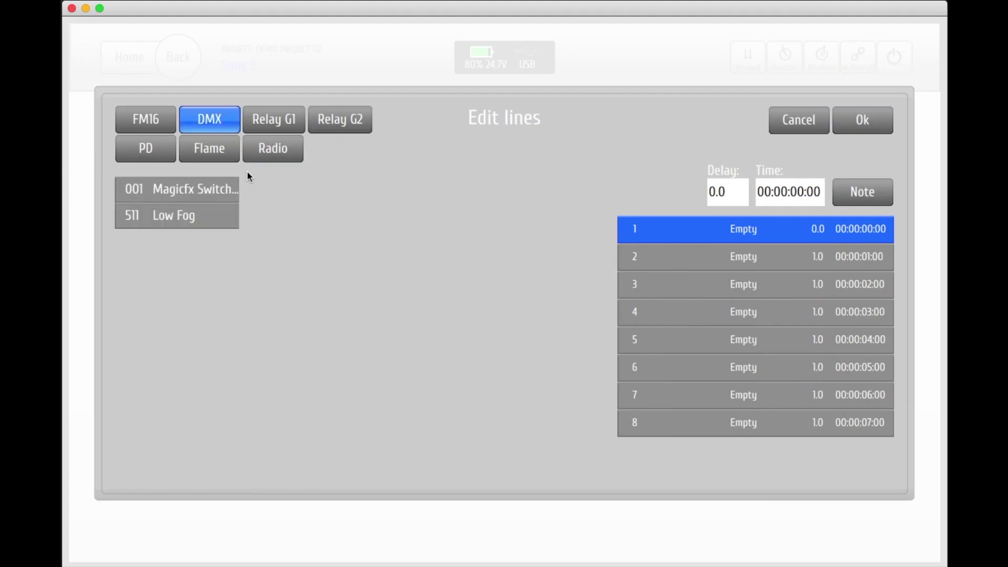
pyautogui.click(212, 193)
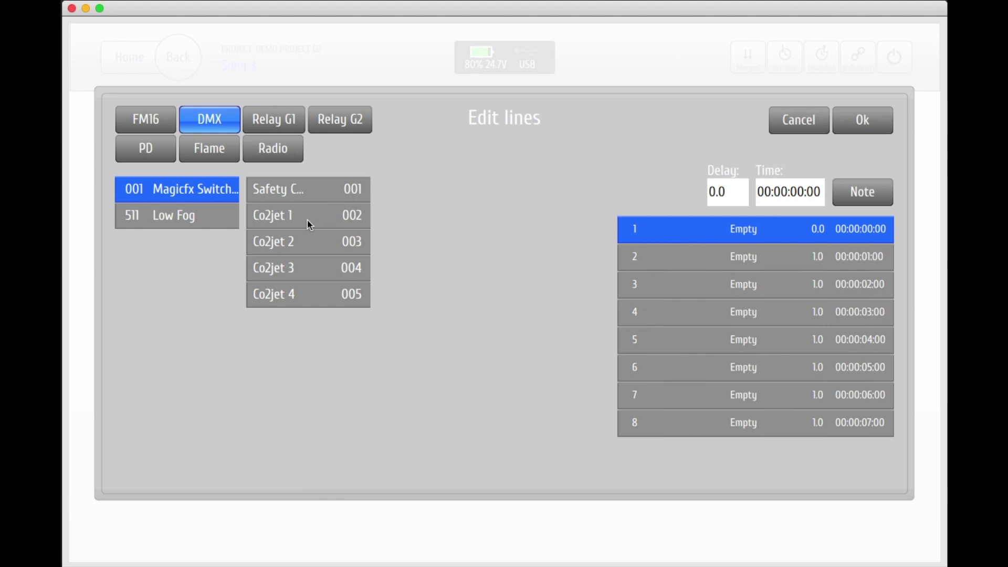
pyautogui.click(325, 216)
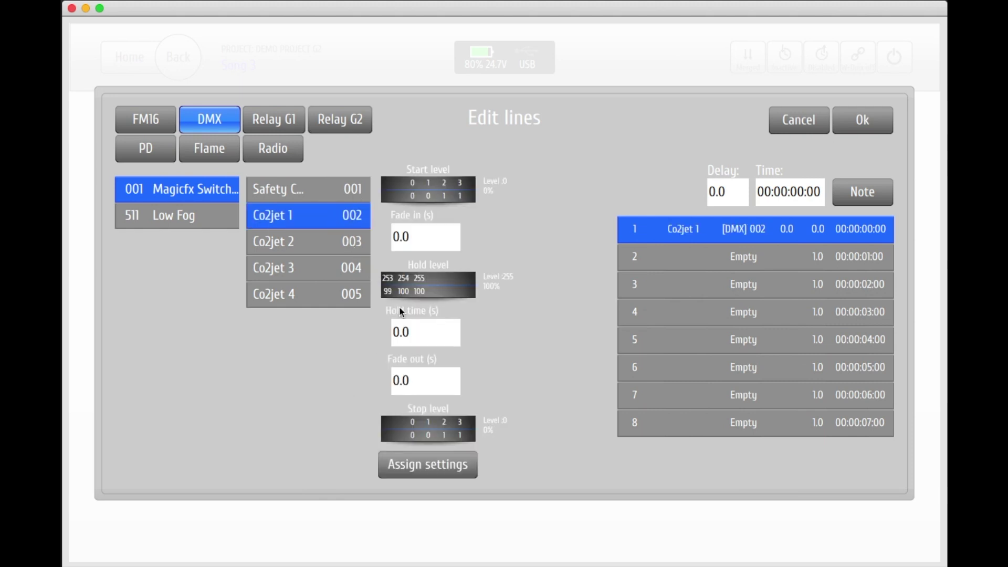
pyautogui.click(414, 334)
pyautogui.click(483, 363)
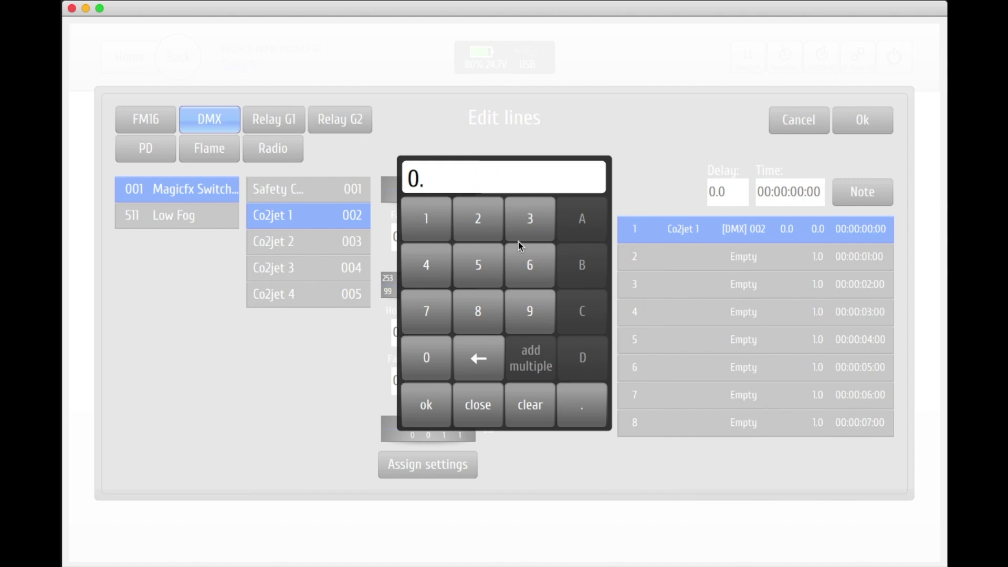
pyautogui.click(483, 273)
pyautogui.click(428, 403)
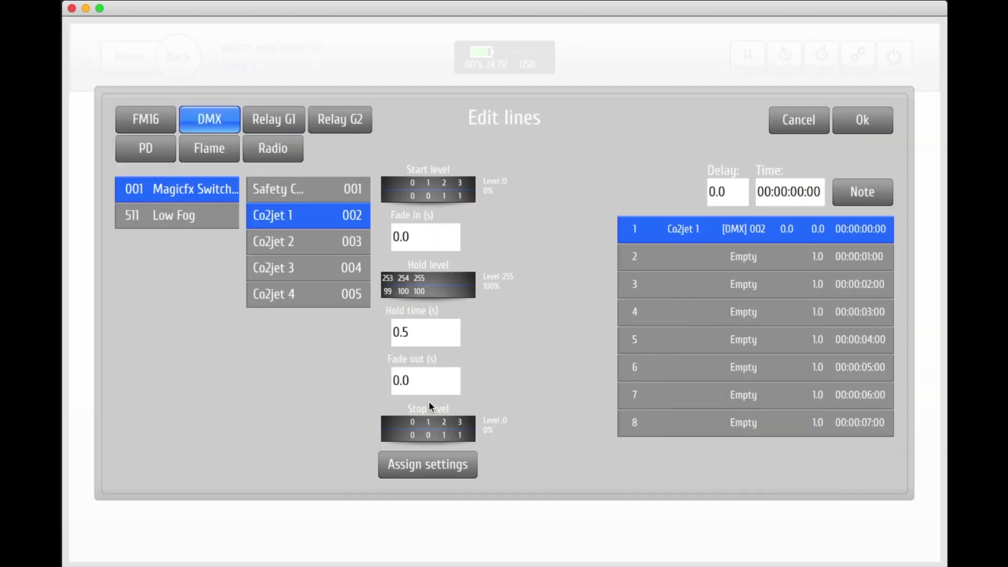
pyautogui.click(442, 466)
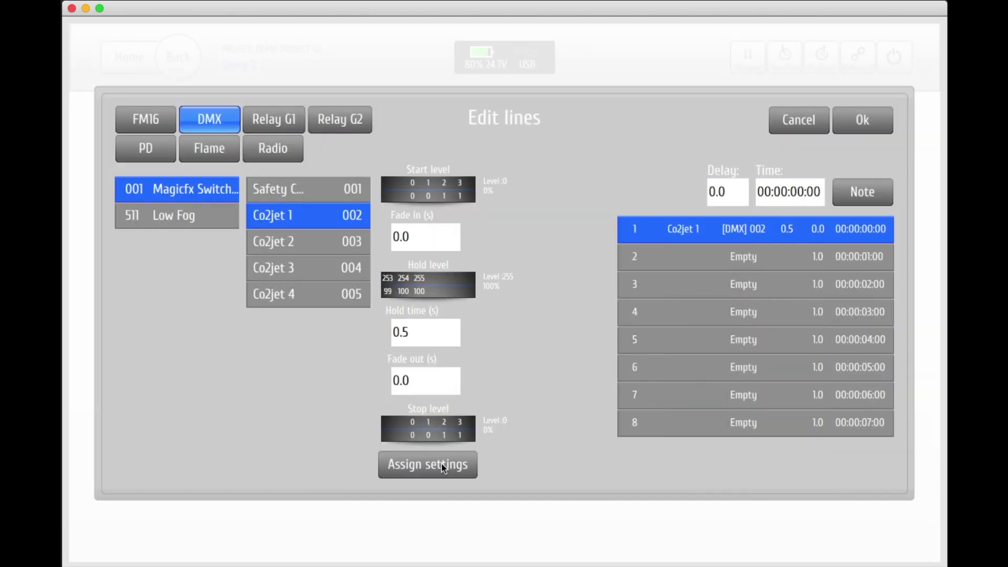
# Step: Assign Co2jet 2 and Co2jet 3 to lines 2 and 3, each with 0.5 s hold
pyautogui.click(635, 257)
pyautogui.click(350, 242)
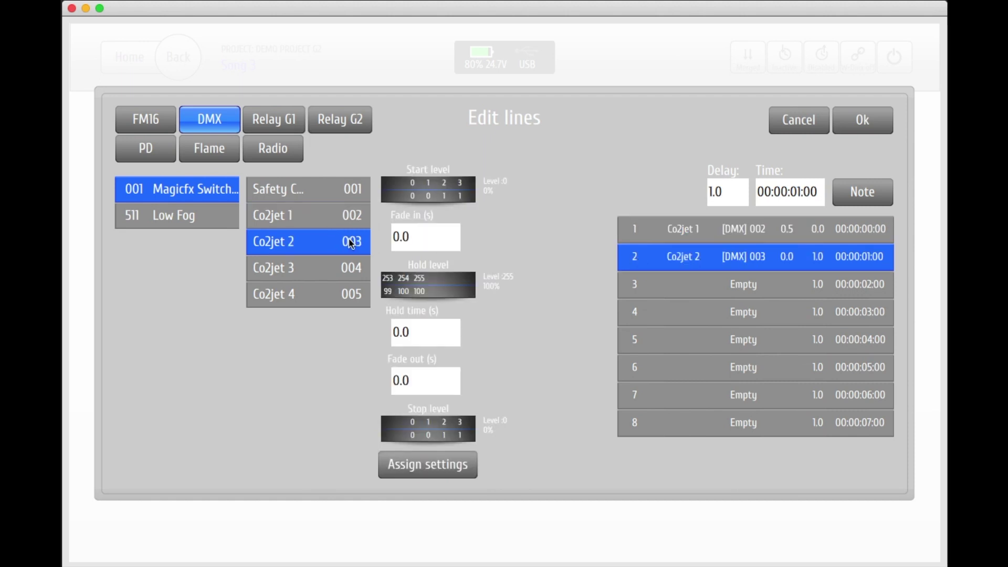
pyautogui.click(420, 333)
pyautogui.click(479, 274)
pyautogui.click(441, 402)
pyautogui.click(668, 288)
pyautogui.click(315, 268)
pyautogui.click(420, 332)
pyautogui.click(478, 264)
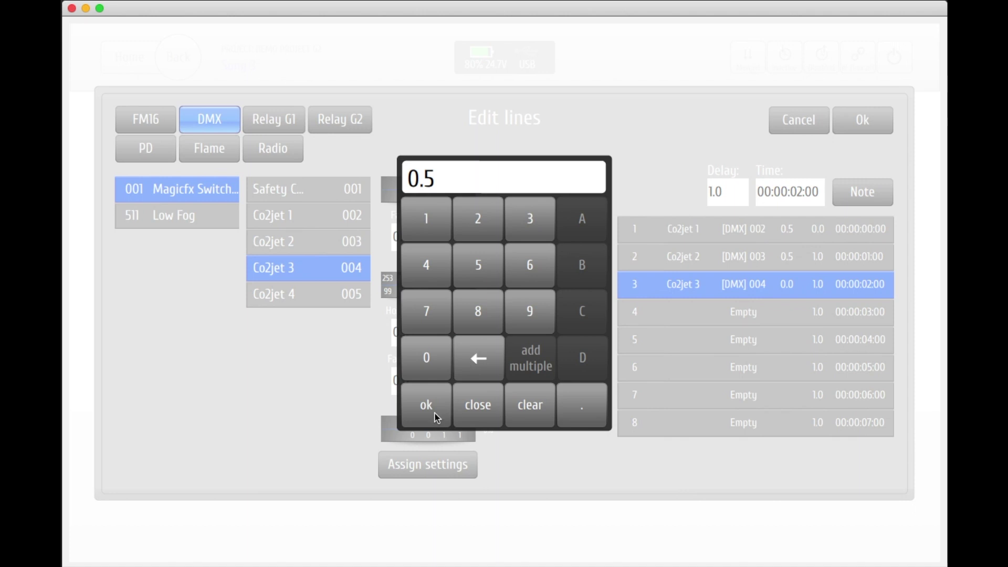
pyautogui.click(434, 417)
# Step: Assign Co2jet 4 and Co2jet 1 to lines 4 and 5, each with 0.5 s hold
pyautogui.click(668, 313)
pyautogui.click(310, 294)
pyautogui.click(420, 333)
pyautogui.click(479, 265)
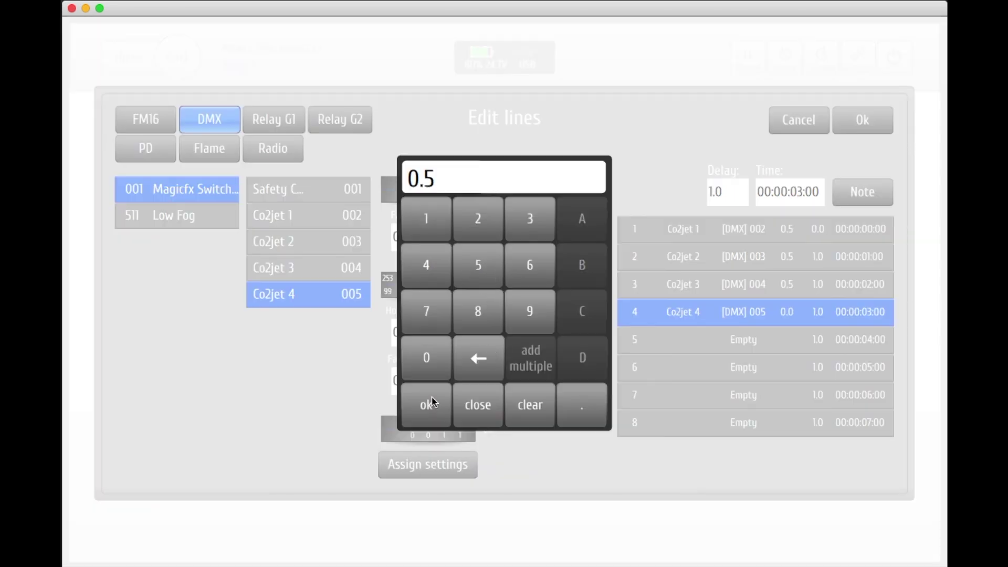
pyautogui.click(432, 402)
pyautogui.click(664, 340)
pyautogui.click(304, 216)
pyautogui.click(420, 332)
pyautogui.click(479, 265)
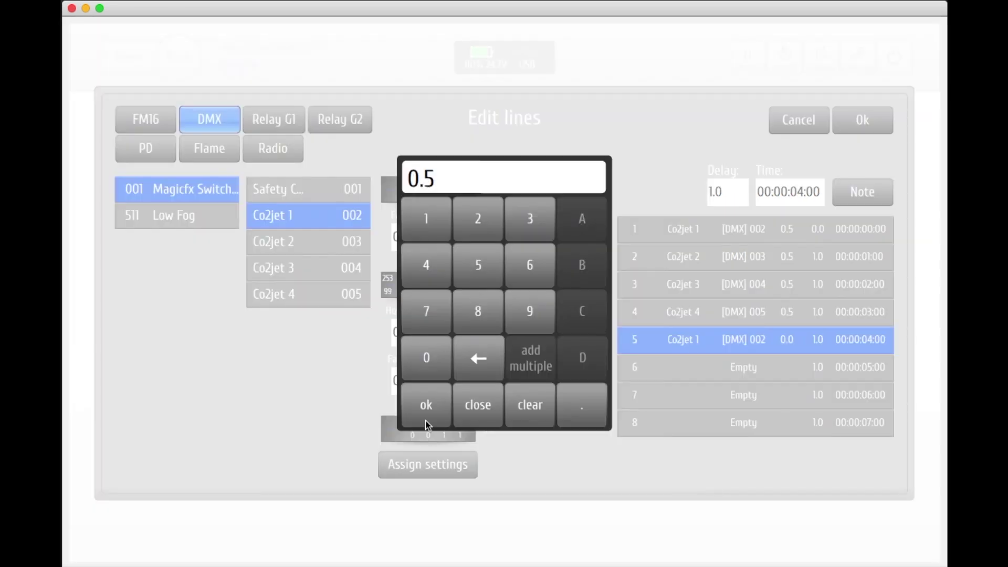
pyautogui.click(426, 404)
# Step: Assign Co2jet 2 and Co2jet 3 to lines 6 and 7, each with 0.5 s hold
pyautogui.click(668, 367)
pyautogui.click(308, 242)
pyautogui.click(420, 332)
pyautogui.click(478, 265)
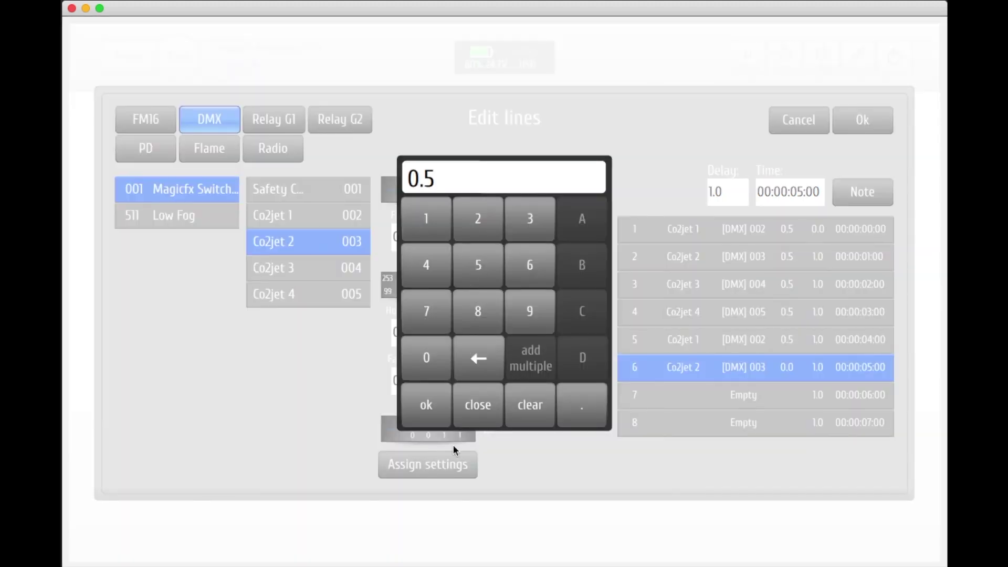
pyautogui.click(475, 404)
pyautogui.click(667, 395)
pyautogui.click(309, 268)
pyautogui.click(420, 333)
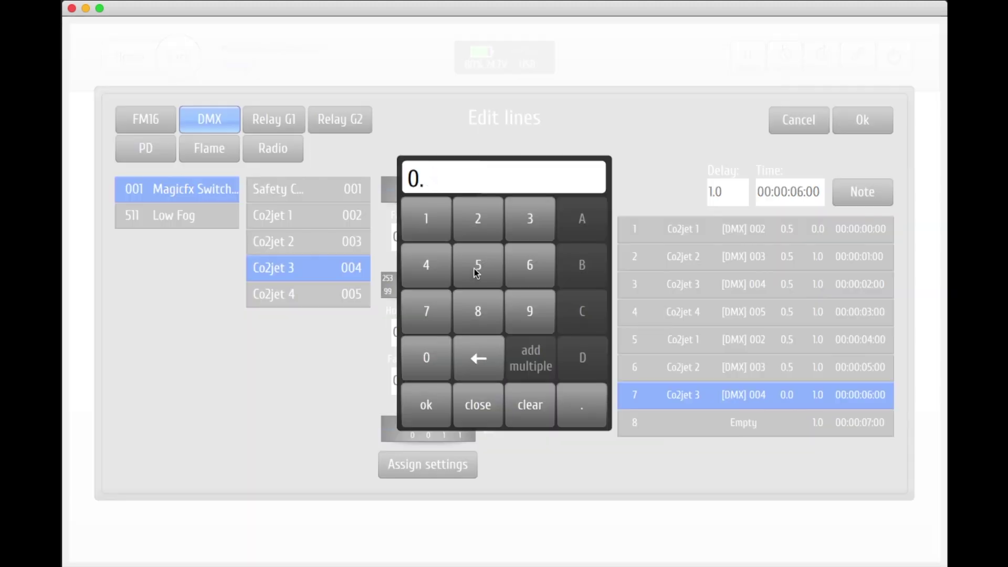
pyautogui.click(477, 270)
pyautogui.click(427, 405)
# Step: Assign Co2jet 4 to line 8 with a 0.5-second hold
pyautogui.click(666, 422)
pyautogui.click(308, 294)
pyautogui.click(428, 336)
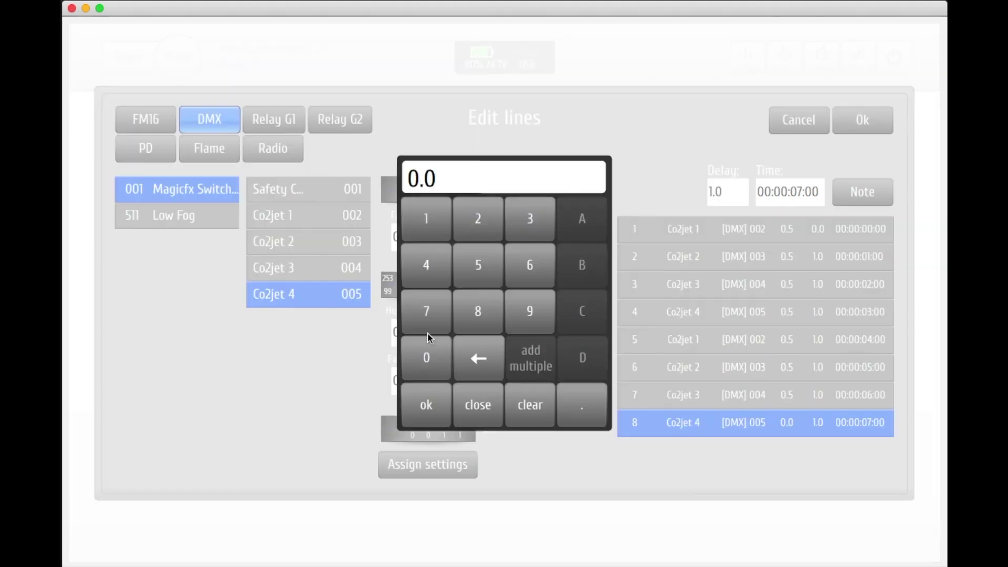
pyautogui.click(478, 358)
pyautogui.click(478, 264)
pyautogui.click(425, 407)
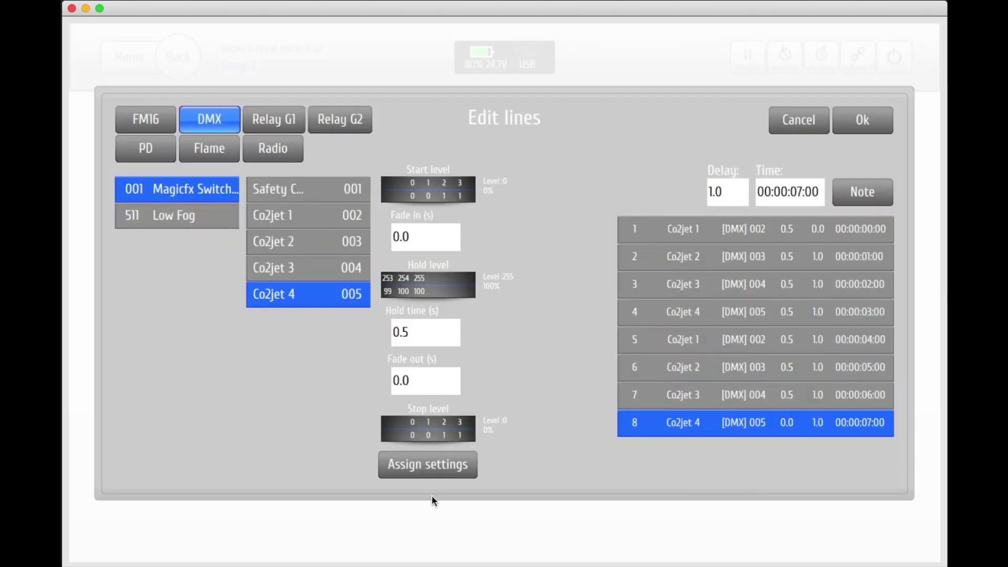
pyautogui.click(428, 465)
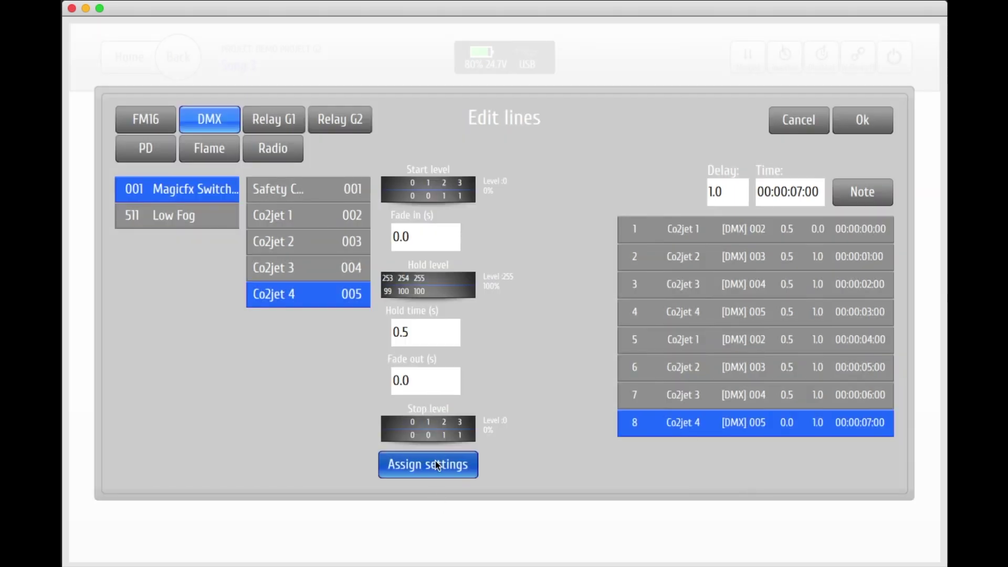
# Step: Save the Co2jet lines and select all eight cues in Multiedit
pyautogui.click(879, 119)
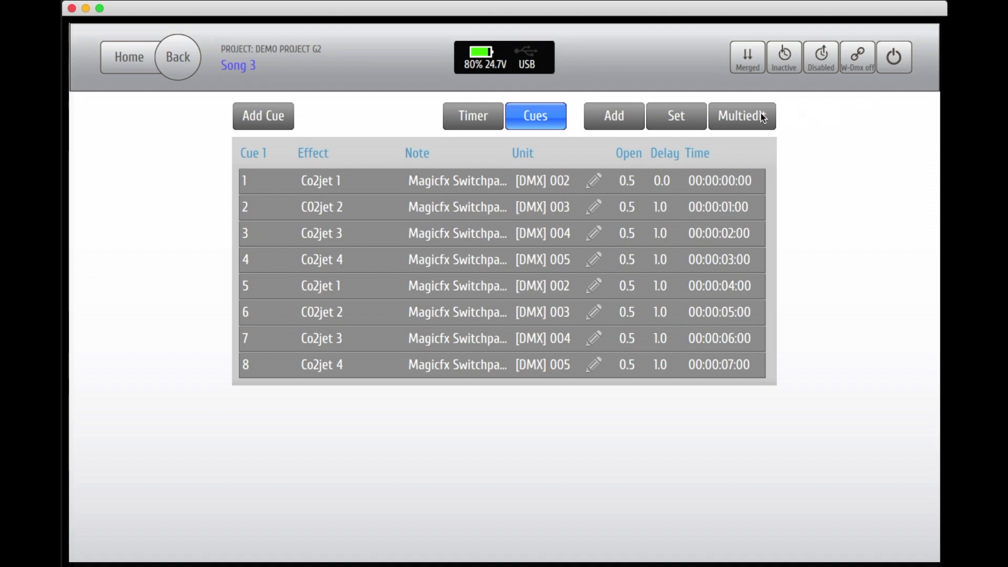
pyautogui.click(763, 117)
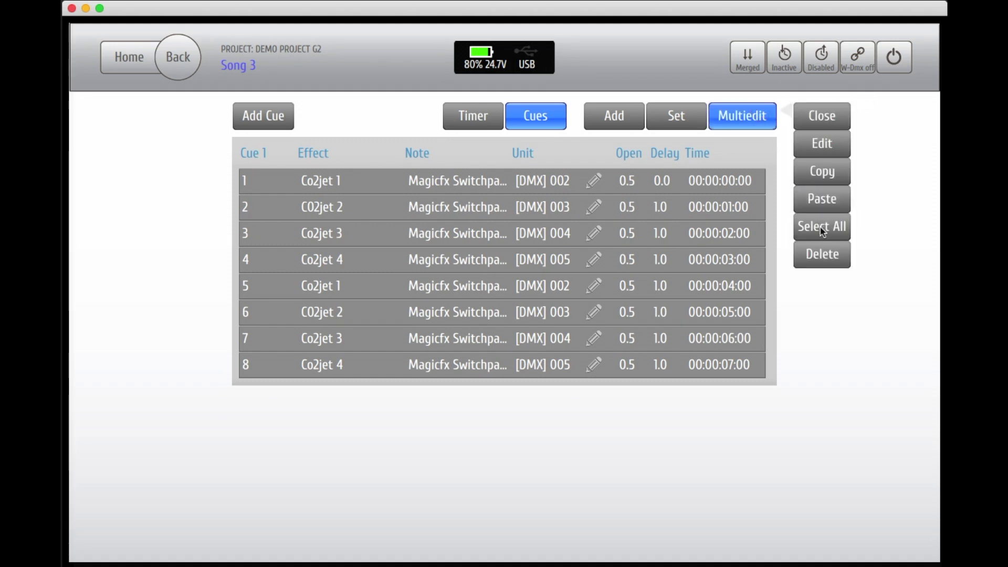
pyautogui.click(822, 229)
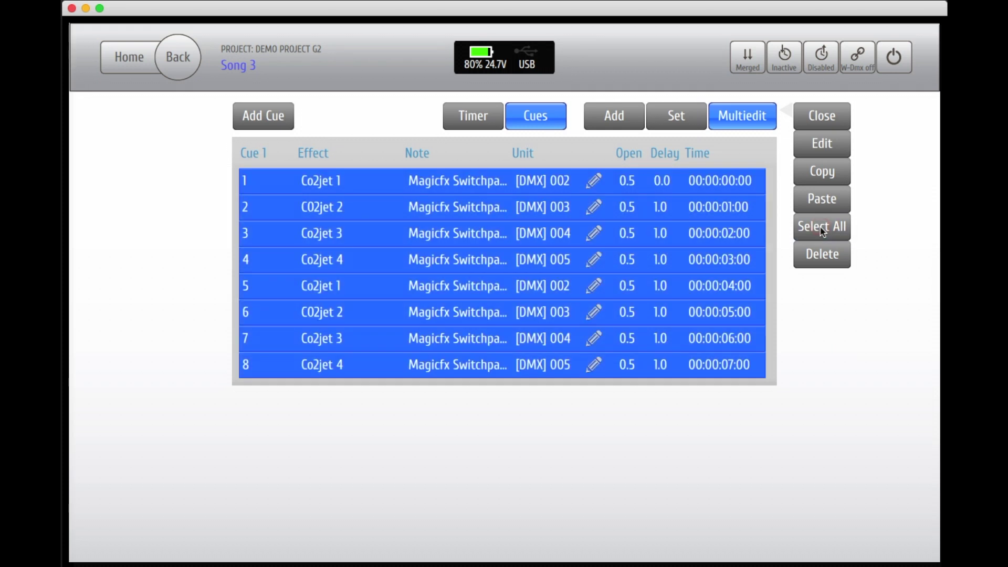
# Step: Give all selected cues a shared 0.5-second hold time and save
pyautogui.click(823, 145)
pyautogui.click(494, 136)
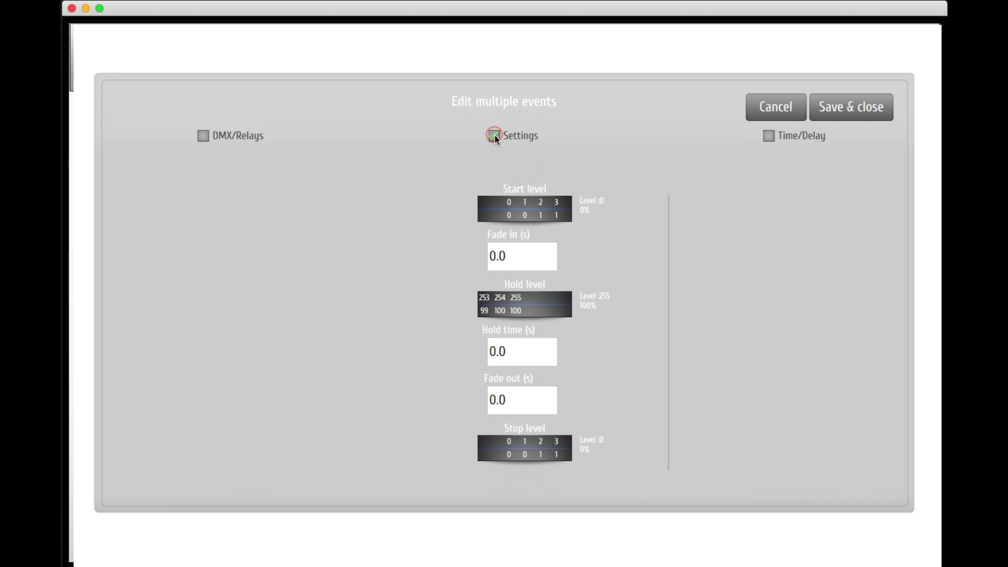
pyautogui.click(525, 353)
pyautogui.click(484, 360)
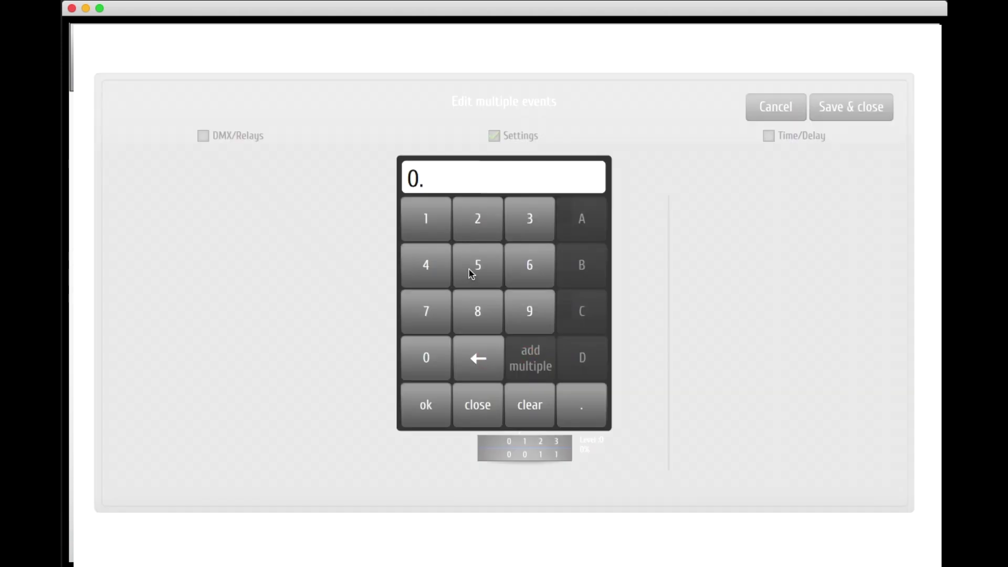
pyautogui.click(470, 268)
pyautogui.click(430, 414)
pyautogui.click(857, 112)
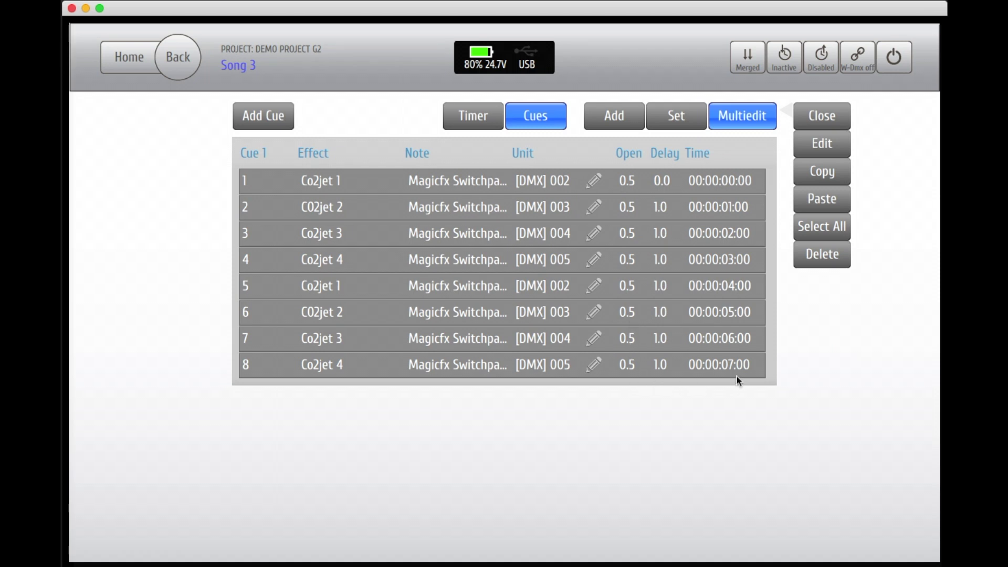
# Step: Close Multiedit and go back to Demo Project G2's song list
pyautogui.click(822, 116)
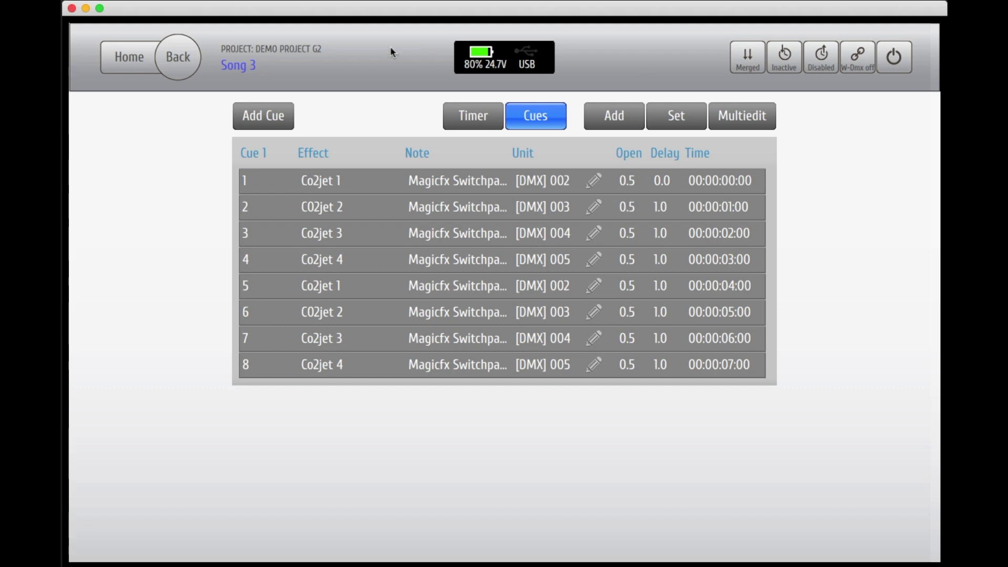
pyautogui.click(185, 62)
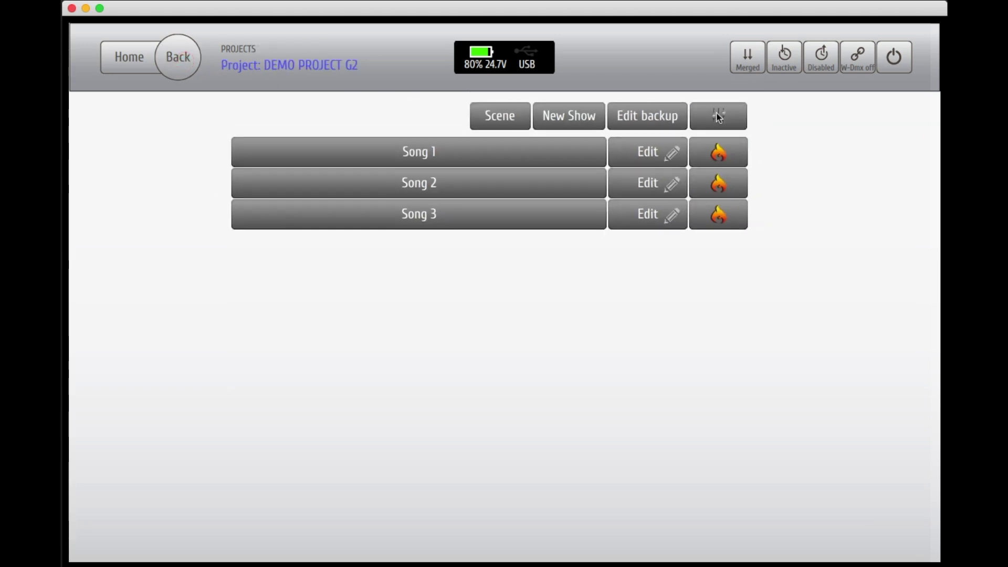